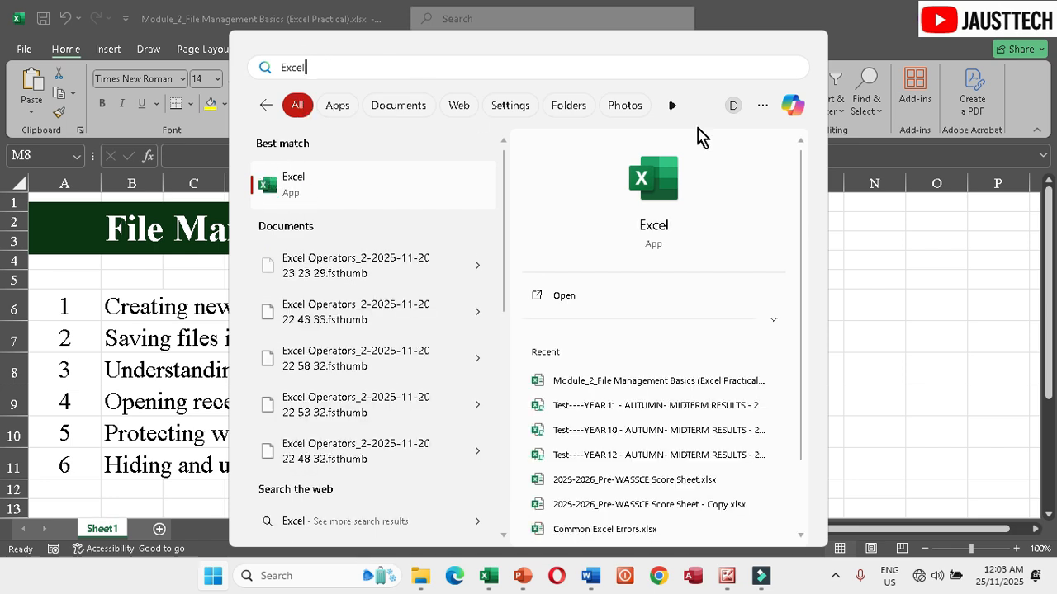
key(Escape)
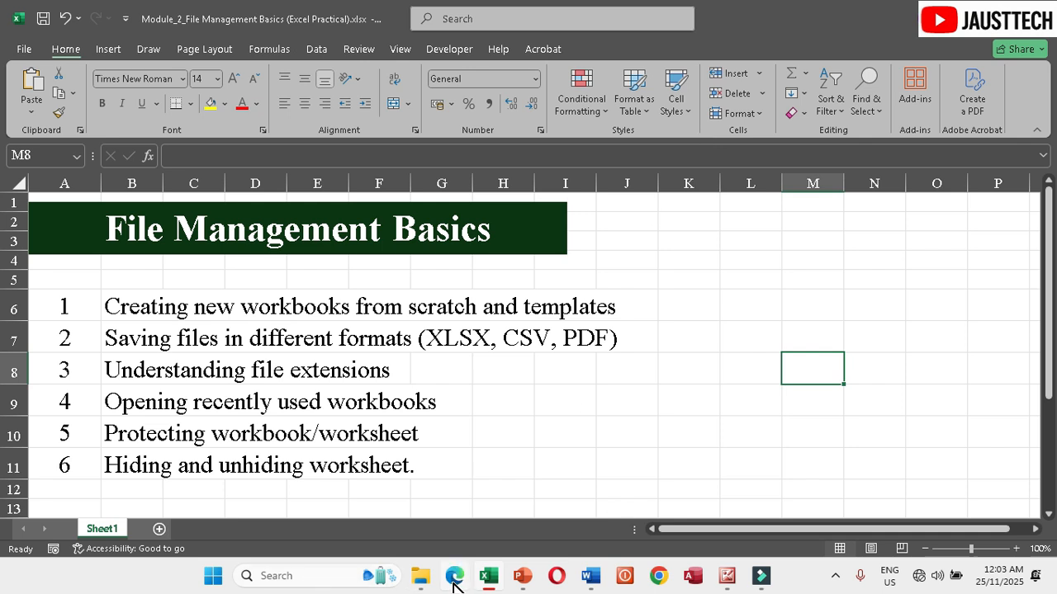
mouse_move(469, 584)
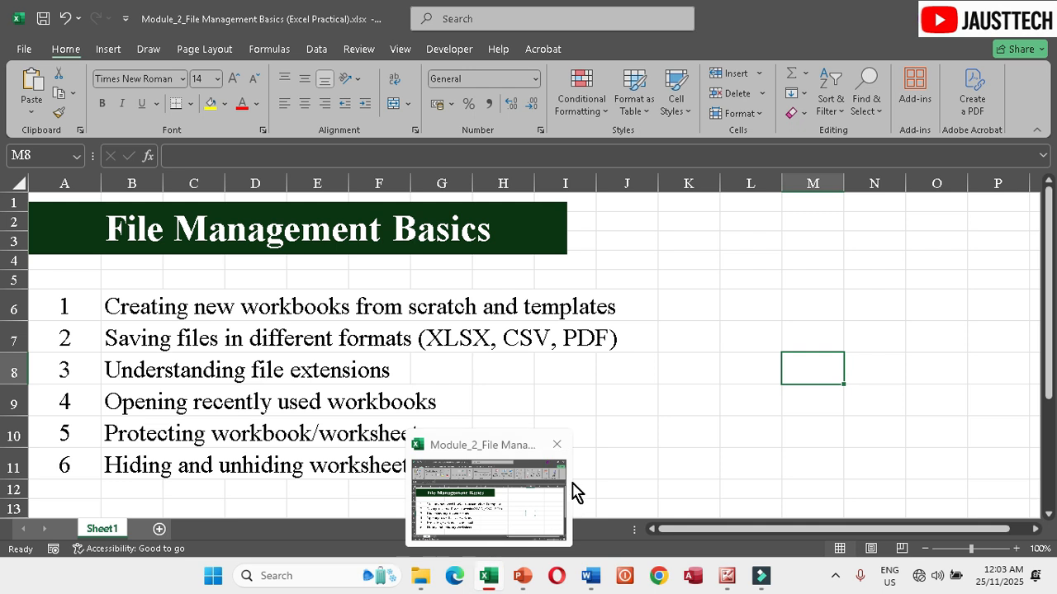
click(600, 409)
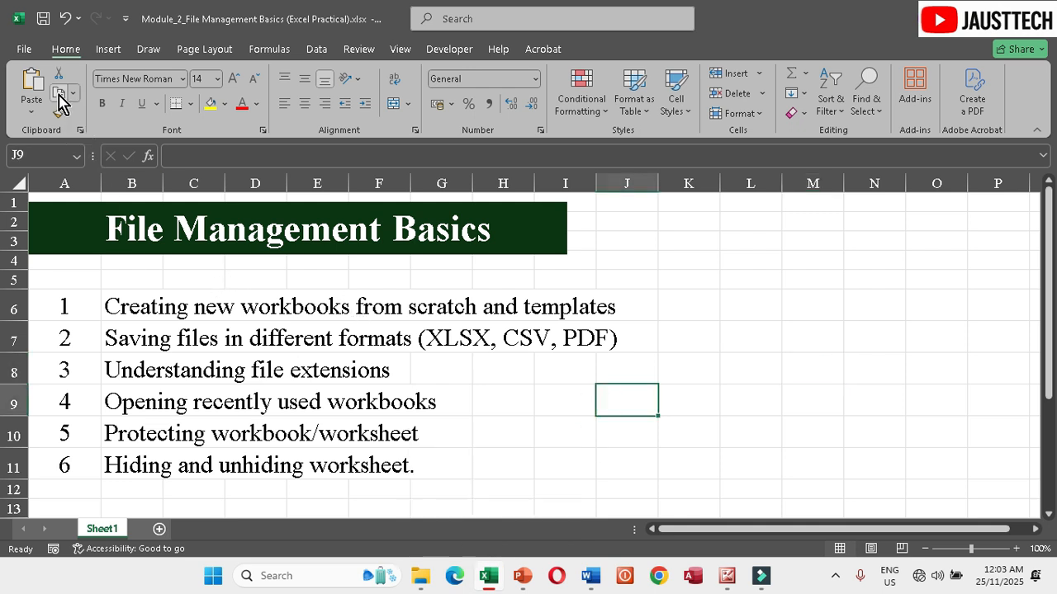
click(25, 50)
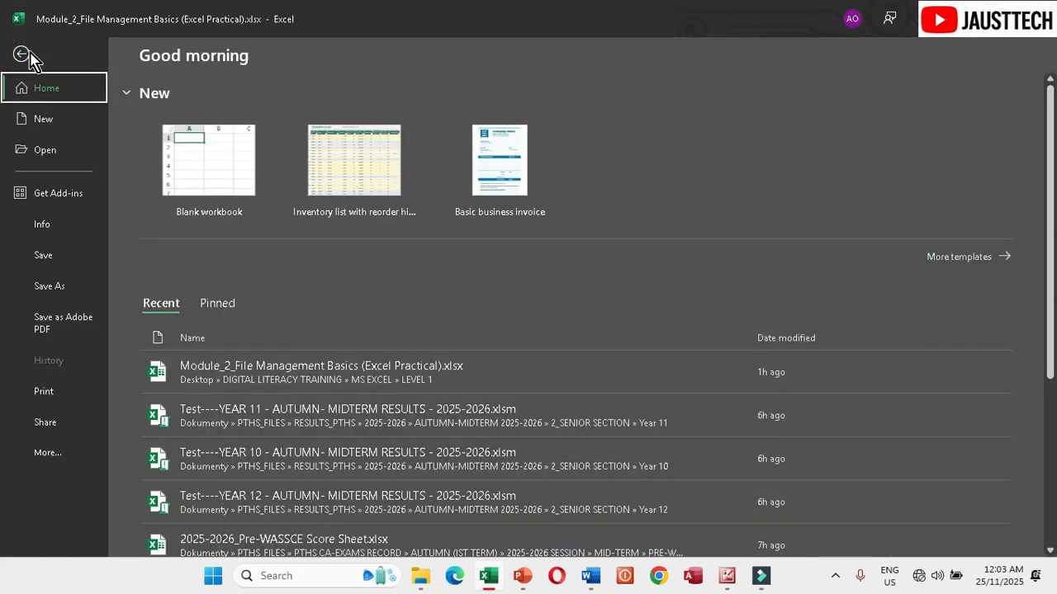
click(23, 54)
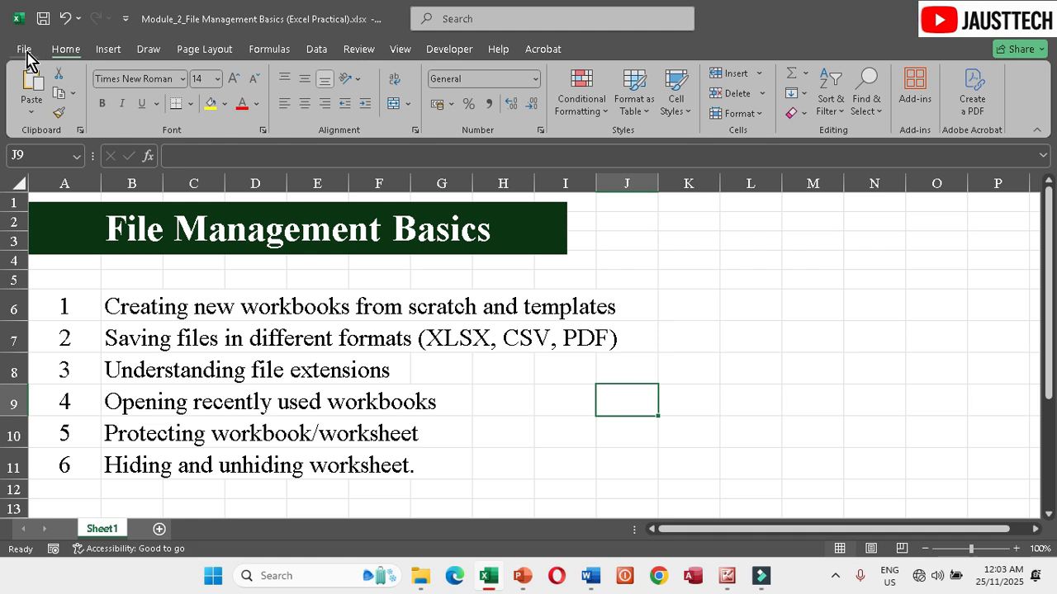
Step: Create a new blank workbook, and minimize it to return to the File Management Basics workbook
click(26, 51)
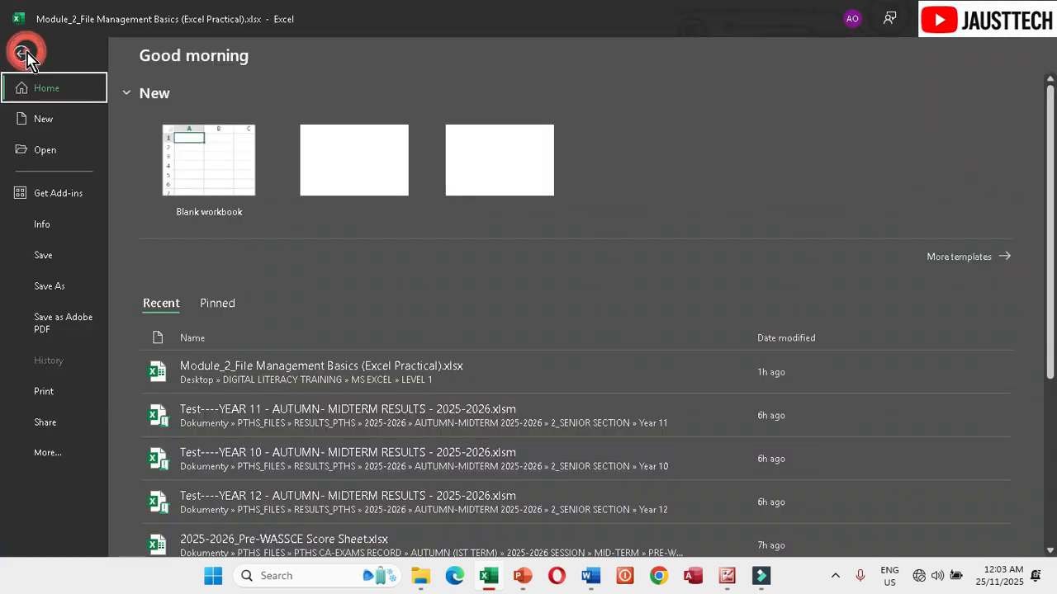
click(48, 122)
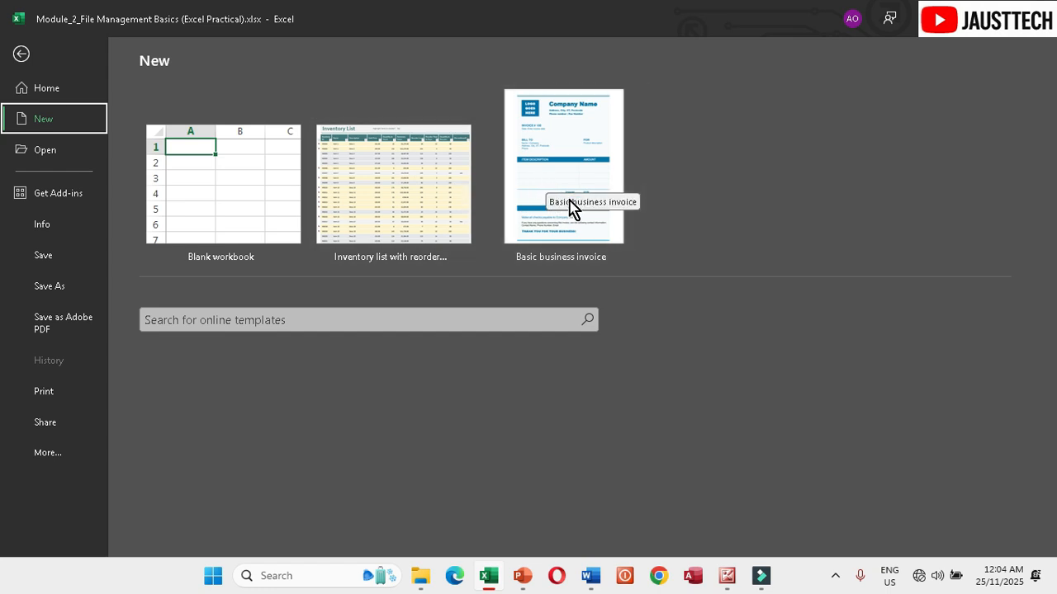
click(205, 322)
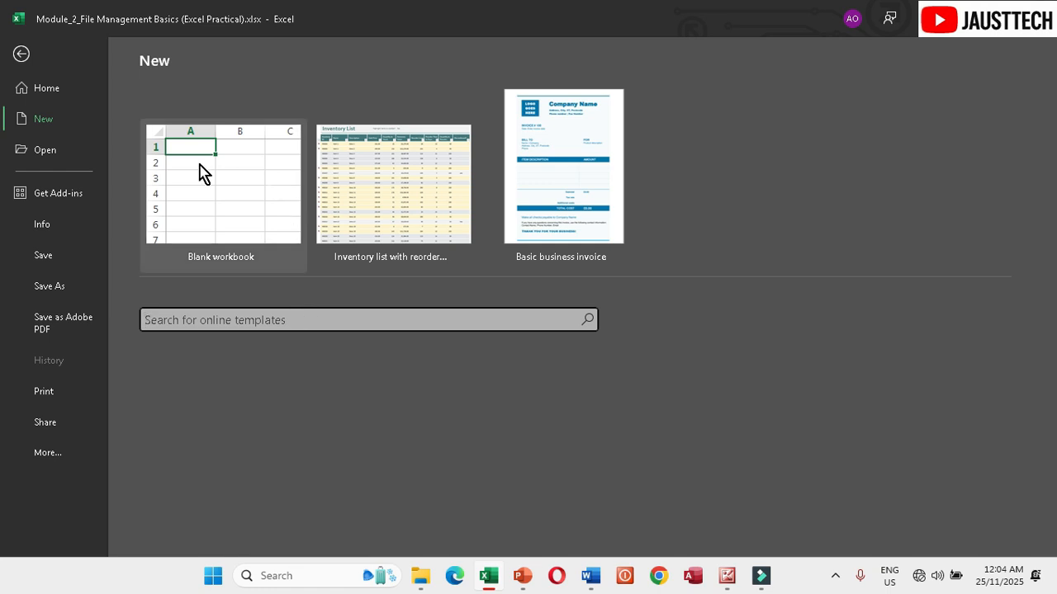
click(242, 192)
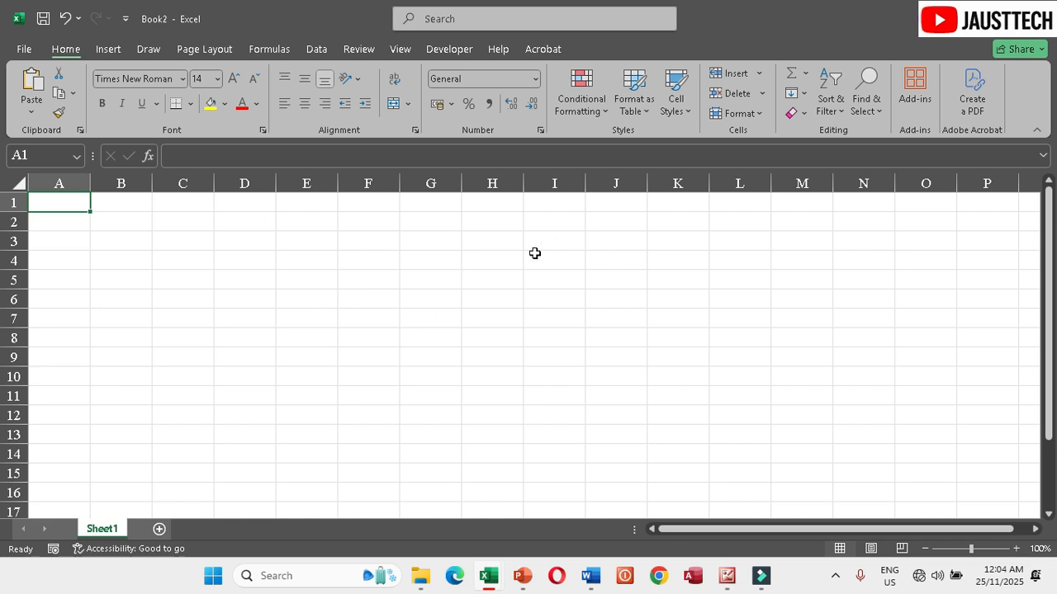
click(968, 23)
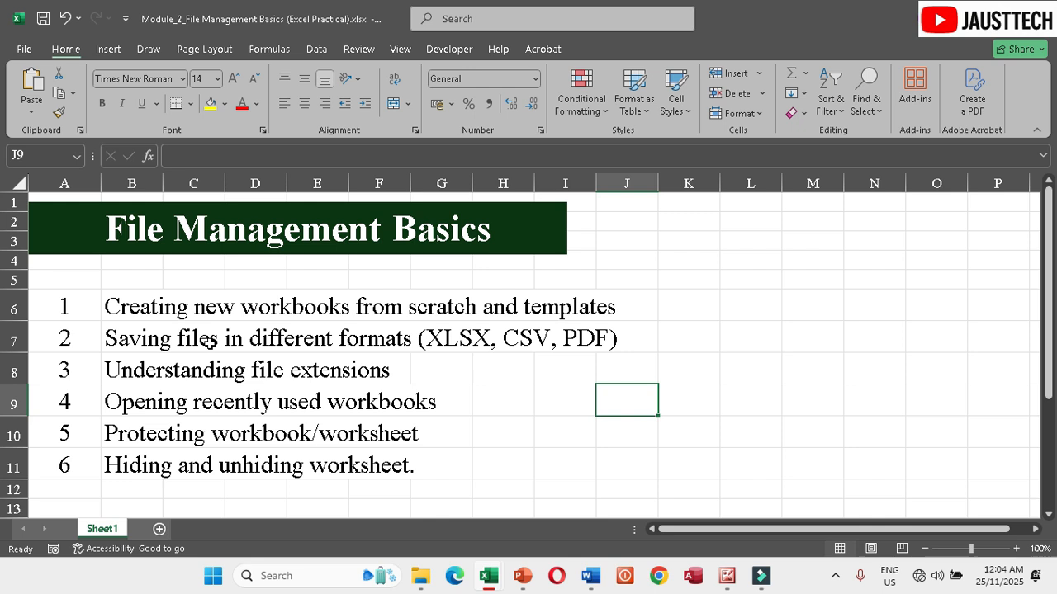
click(395, 276)
click(502, 385)
drag(73, 297, 531, 471)
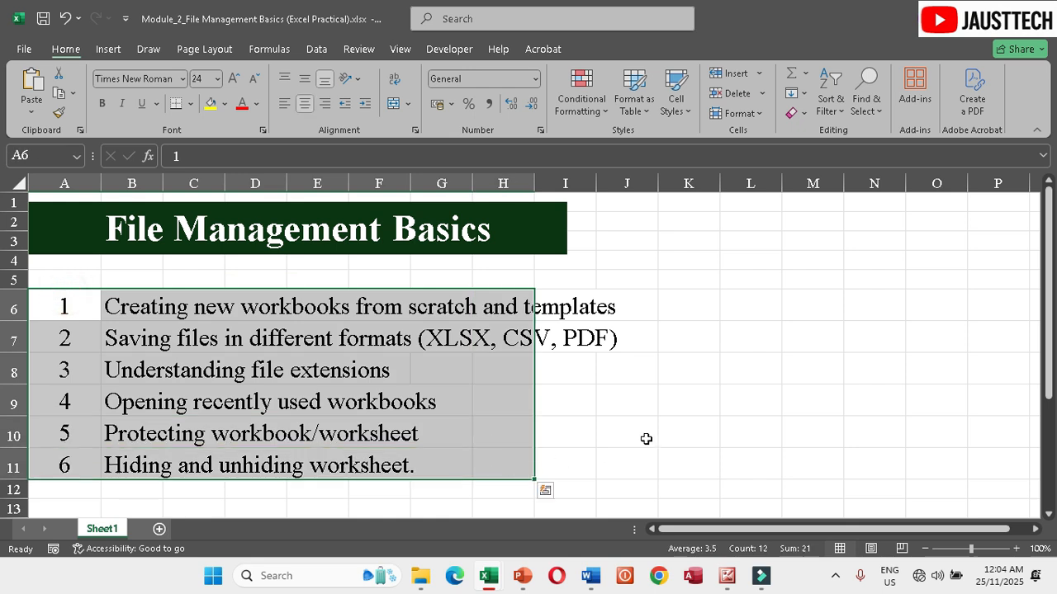
click(644, 435)
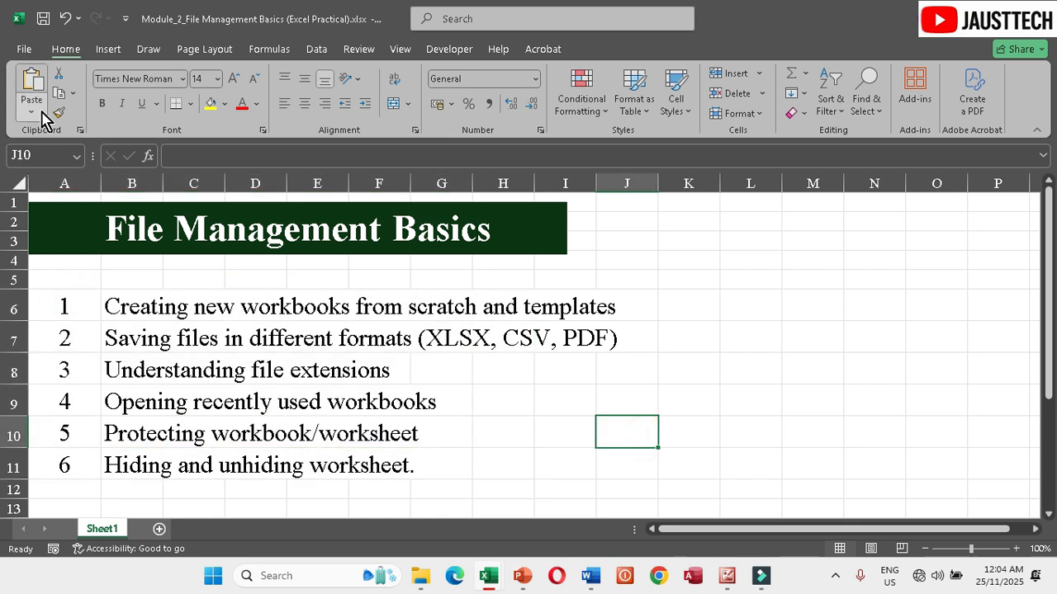
Step: Save a copy of the File Management Basics workbook to the Desktop as Training_purpose in Excel Workbook (*.xlsx) format
click(23, 48)
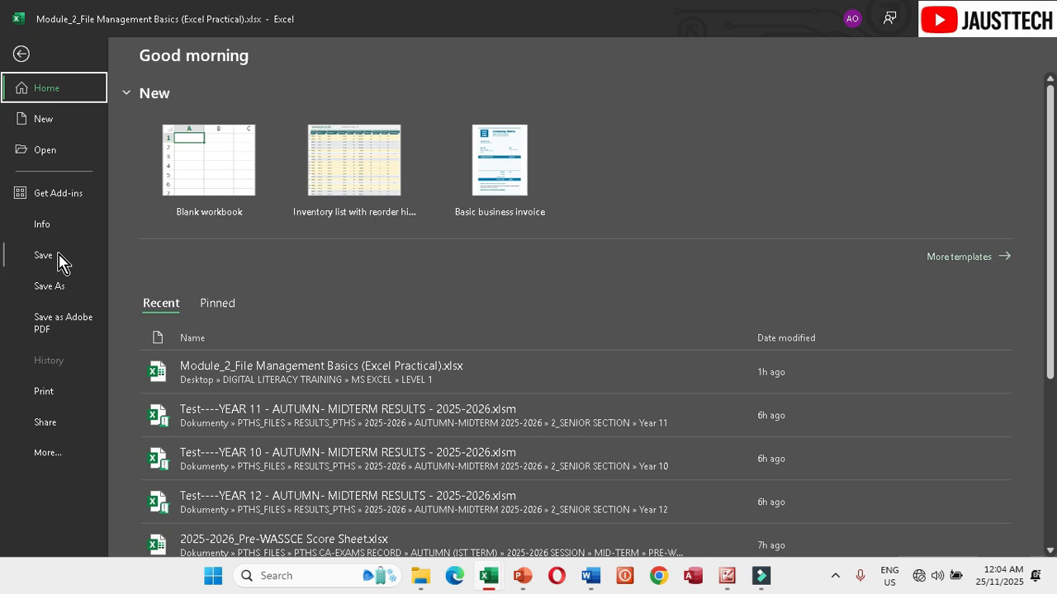
click(59, 296)
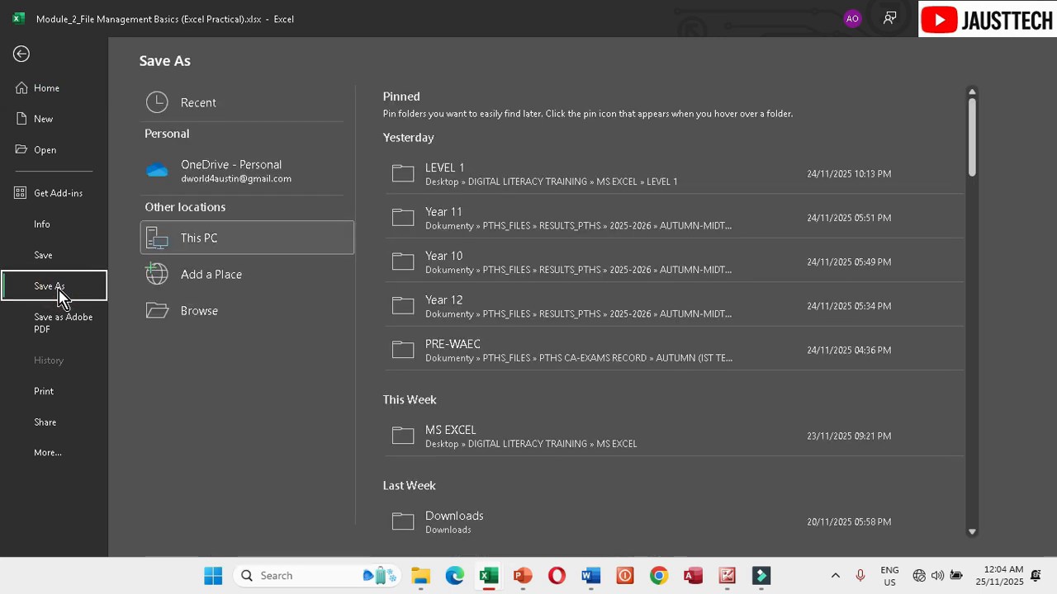
click(204, 314)
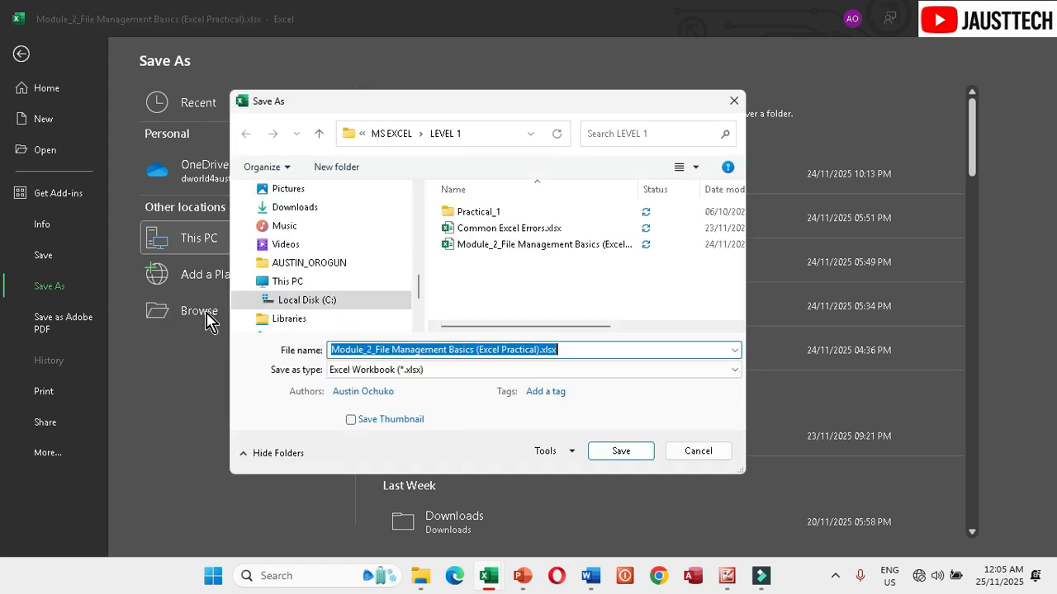
drag(417, 285, 431, 194)
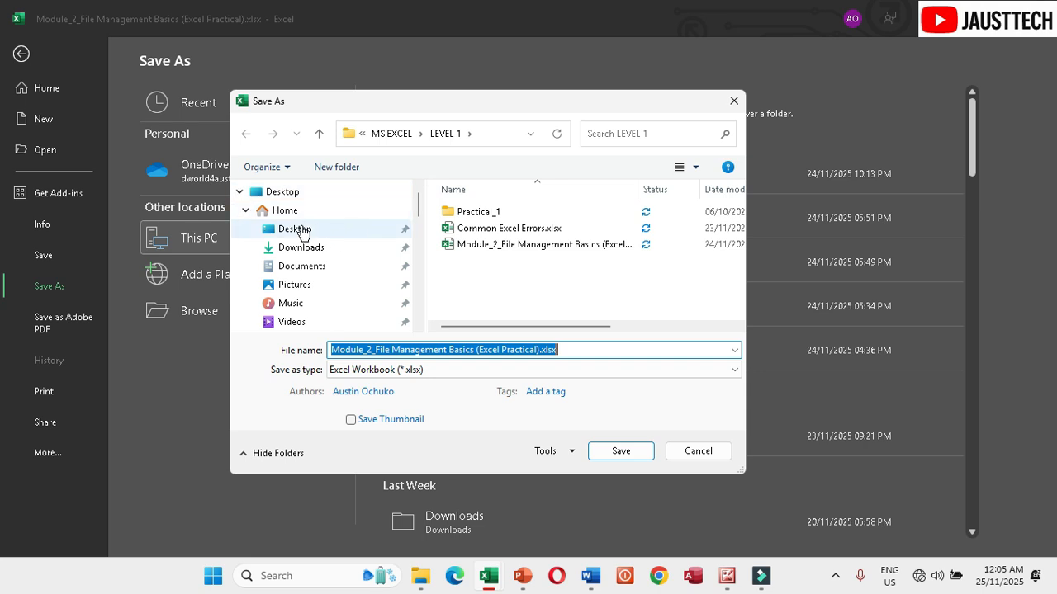
click(300, 236)
click(407, 353)
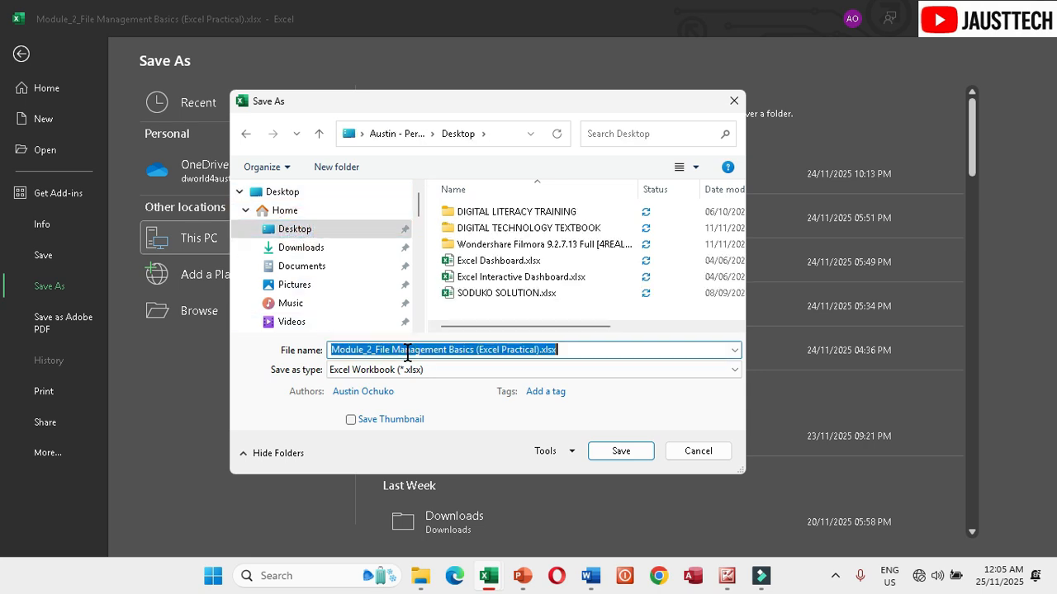
text(Training_purpose)
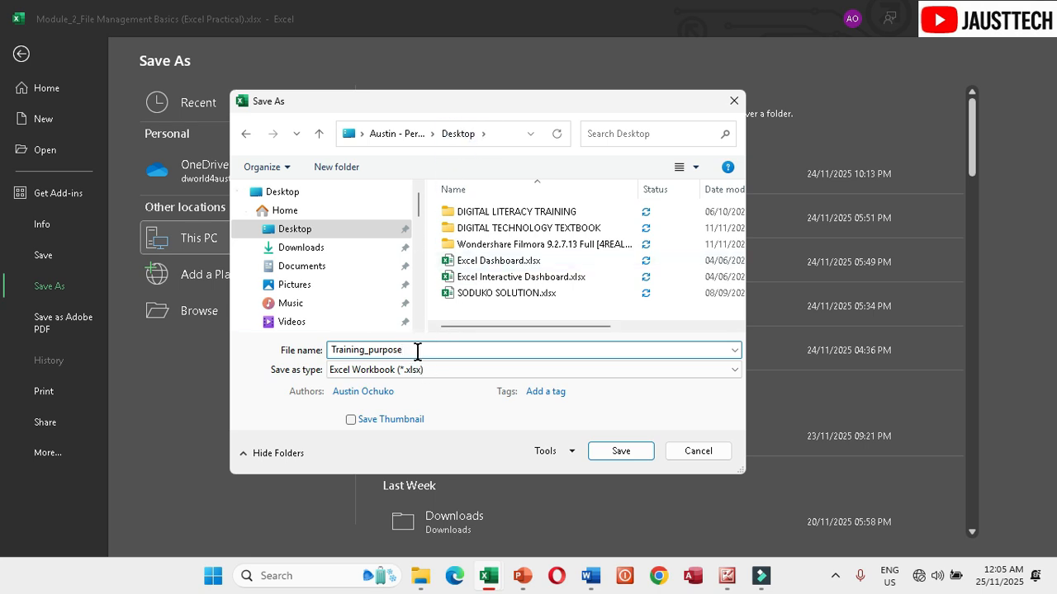
click(621, 451)
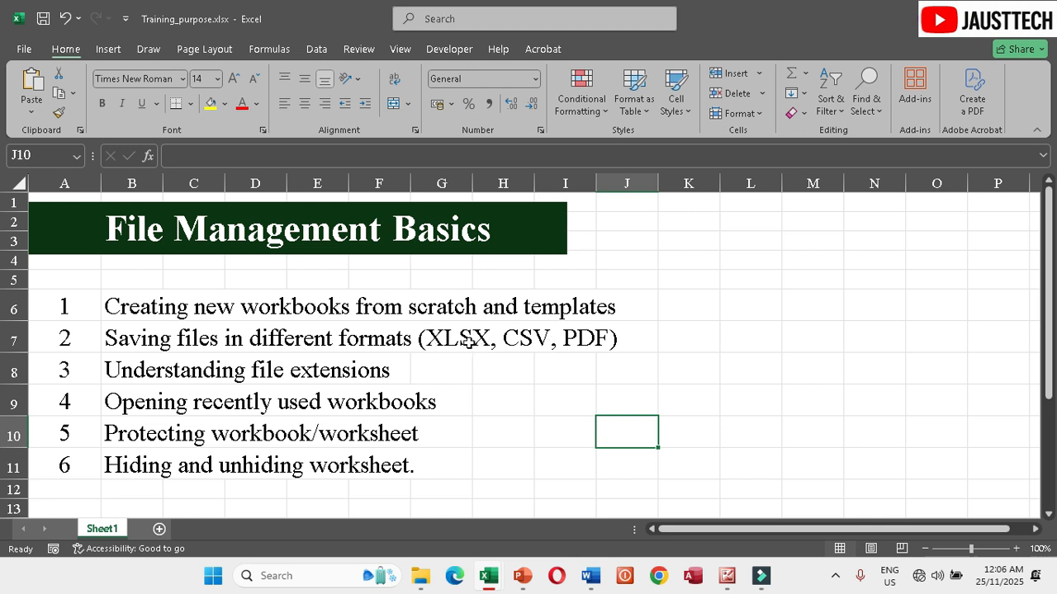
Step: Save the workbook to the Desktop as Training_purpose.csv in CSV UTF-8 (Comma delimited) format
click(572, 340)
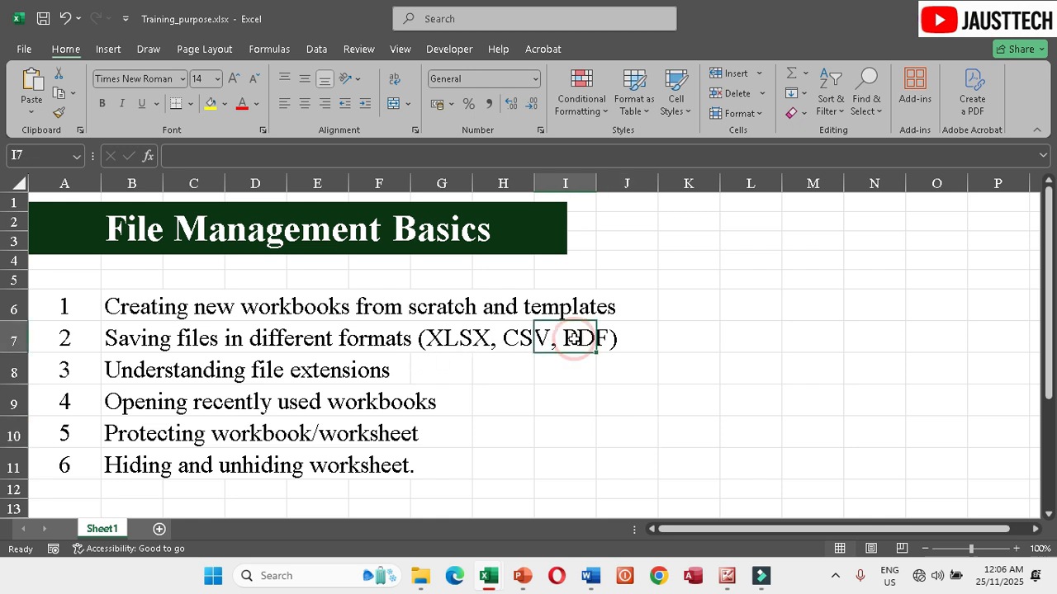
click(25, 55)
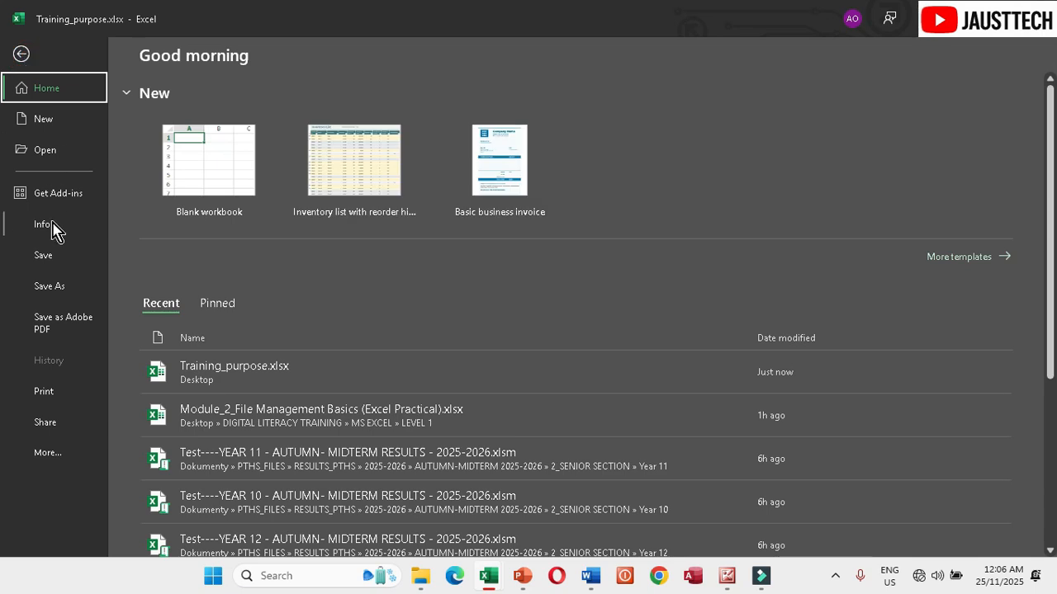
click(65, 289)
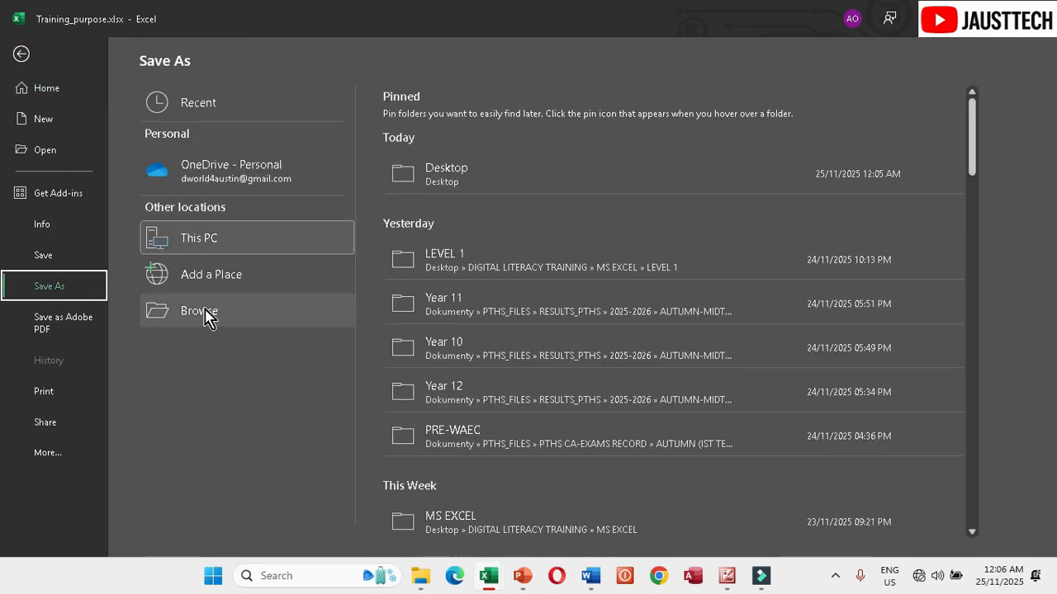
click(202, 312)
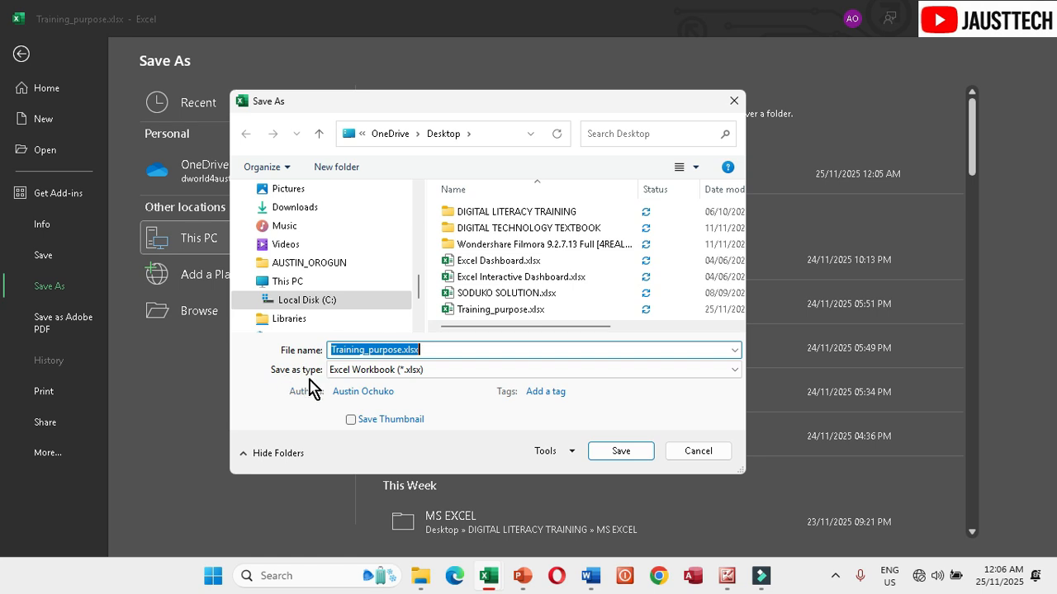
click(380, 372)
click(732, 370)
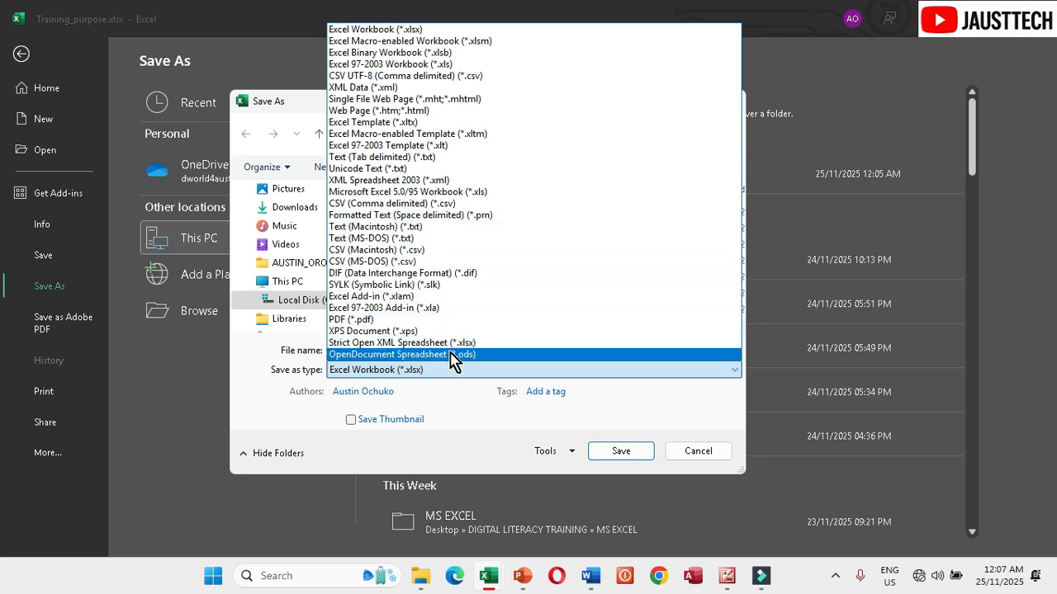
click(453, 76)
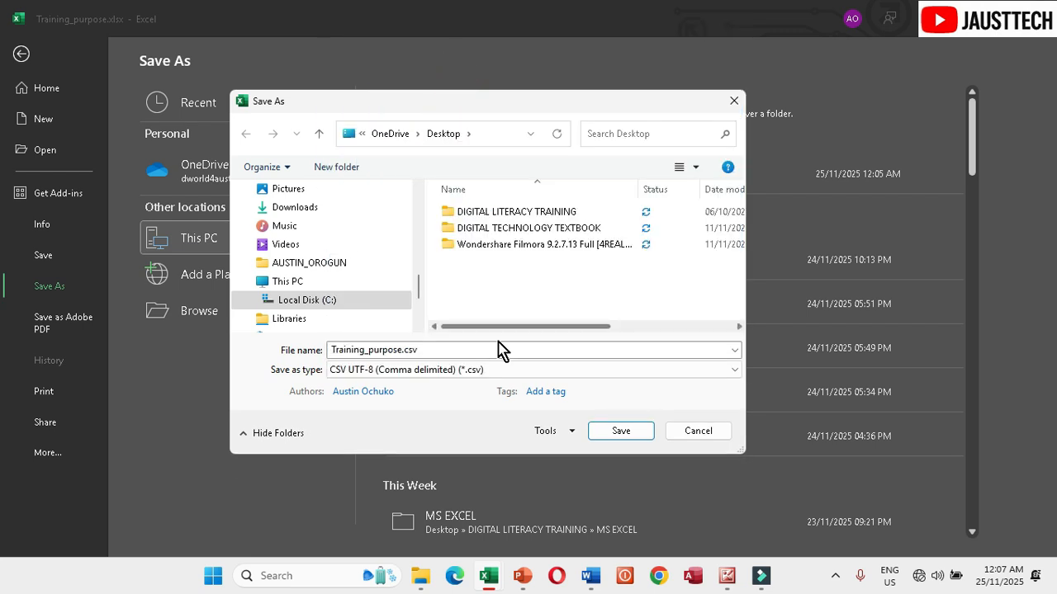
double_click(436, 353)
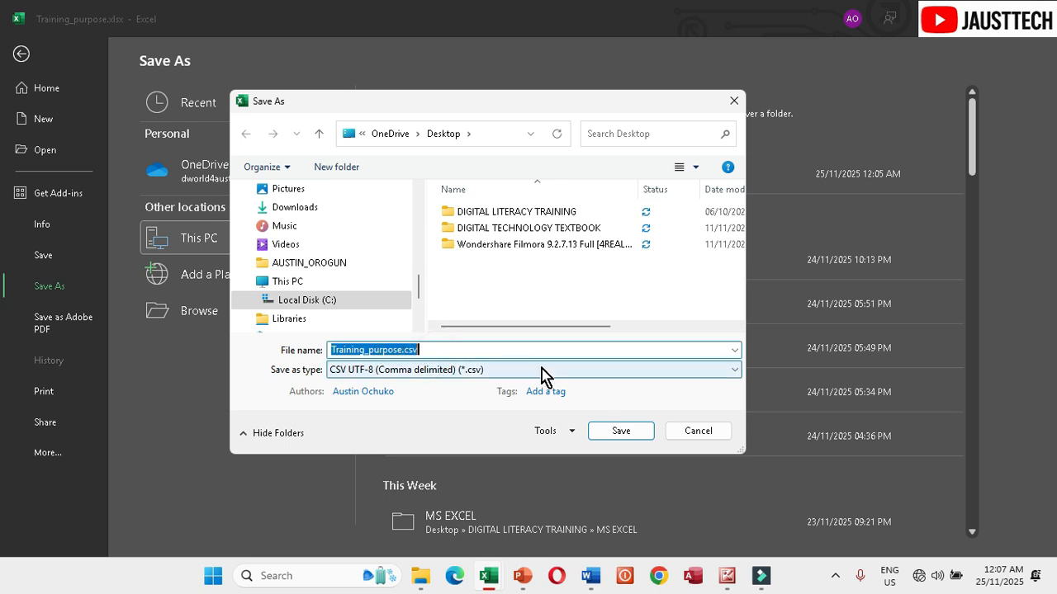
click(615, 434)
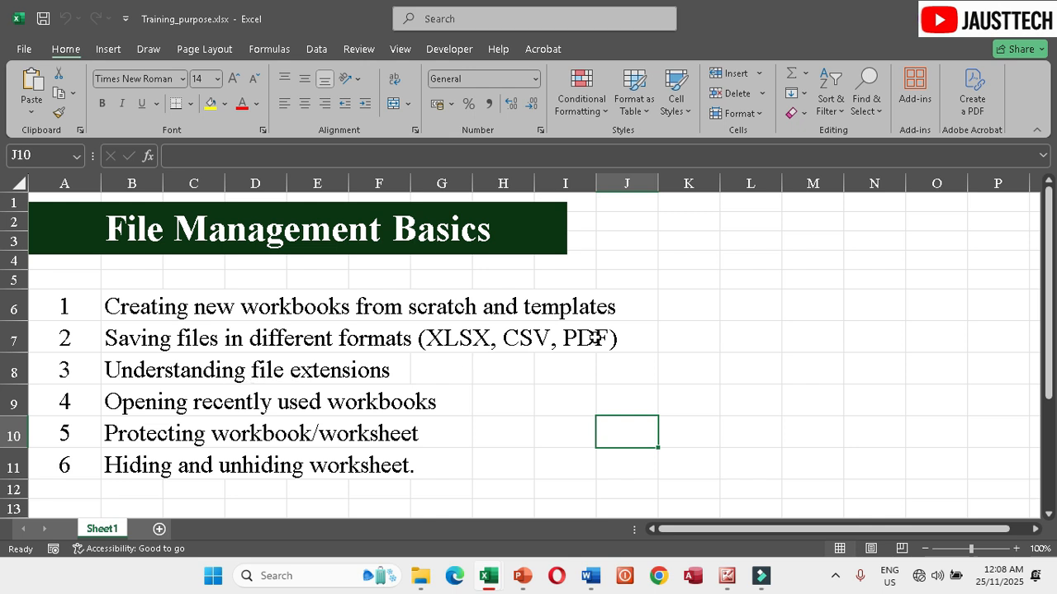
Step: Export the workbook as a PDF/XPS document, publishing it to the Desktop as Training_purpose.pdf with standard optimisation
click(23, 47)
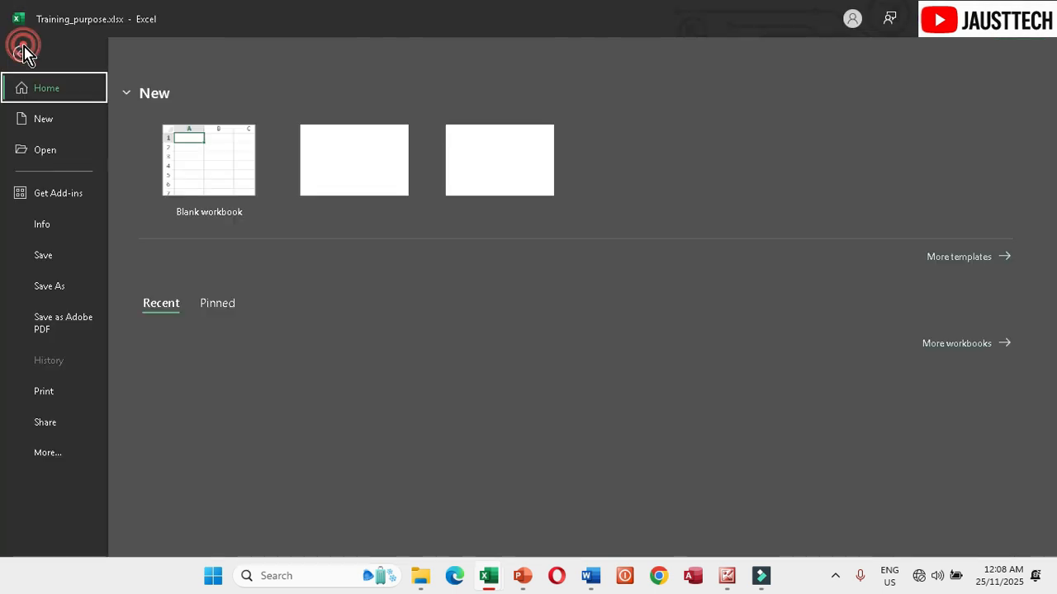
click(47, 455)
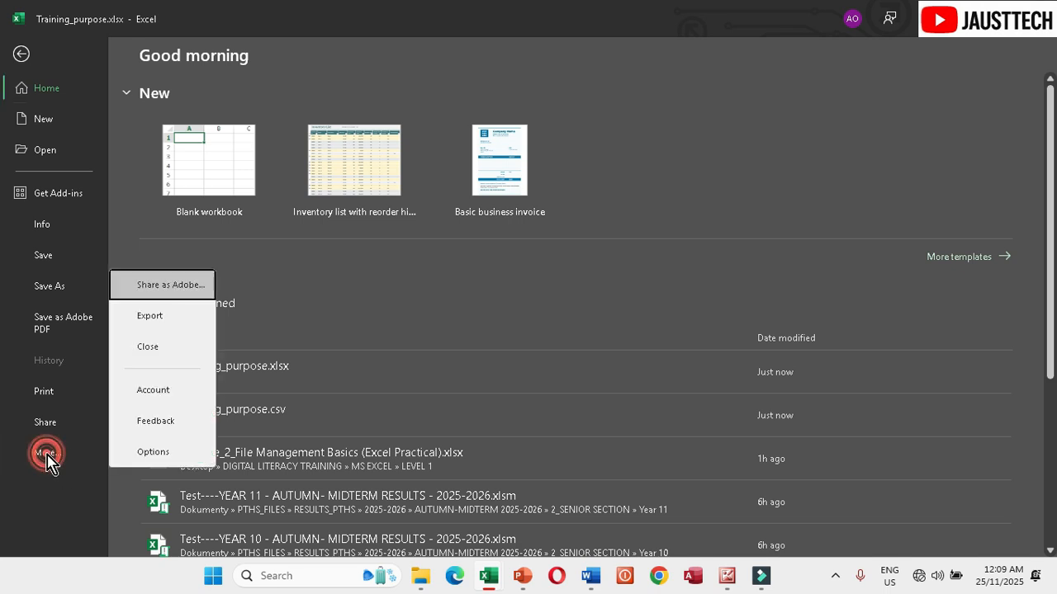
click(157, 319)
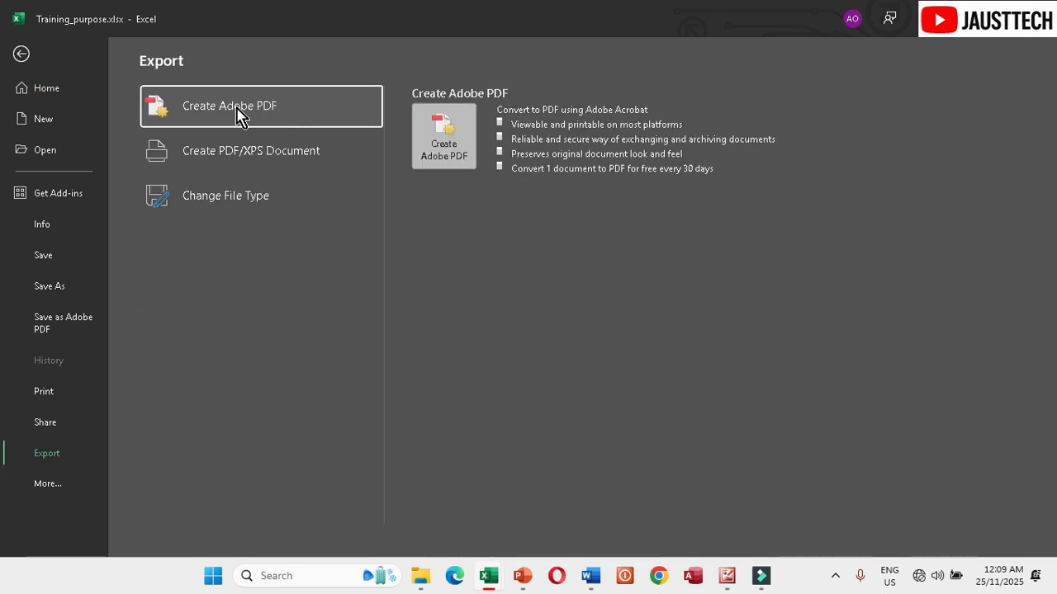
click(236, 161)
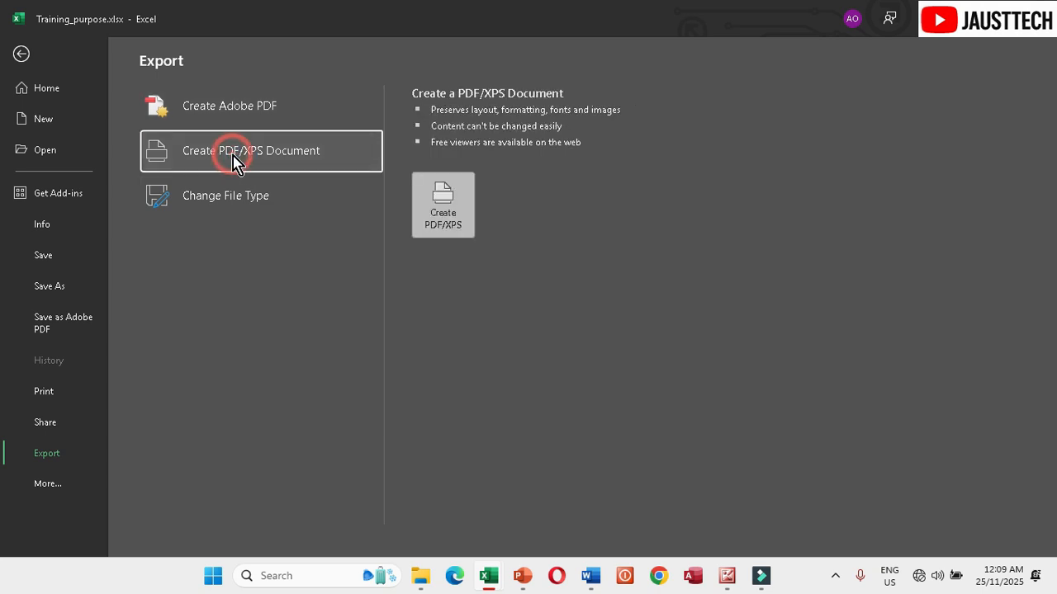
click(445, 219)
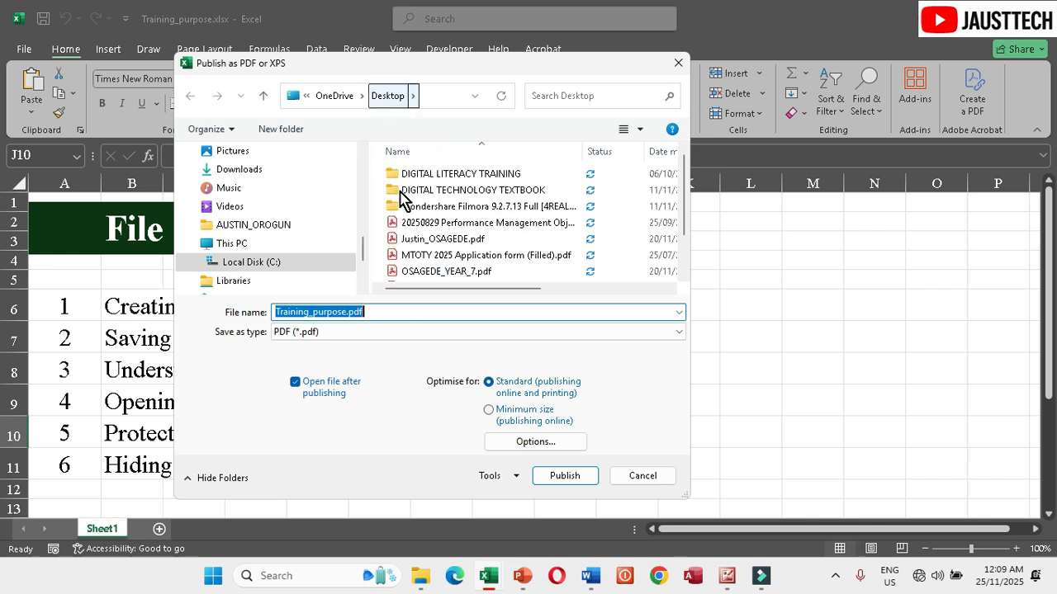
click(559, 475)
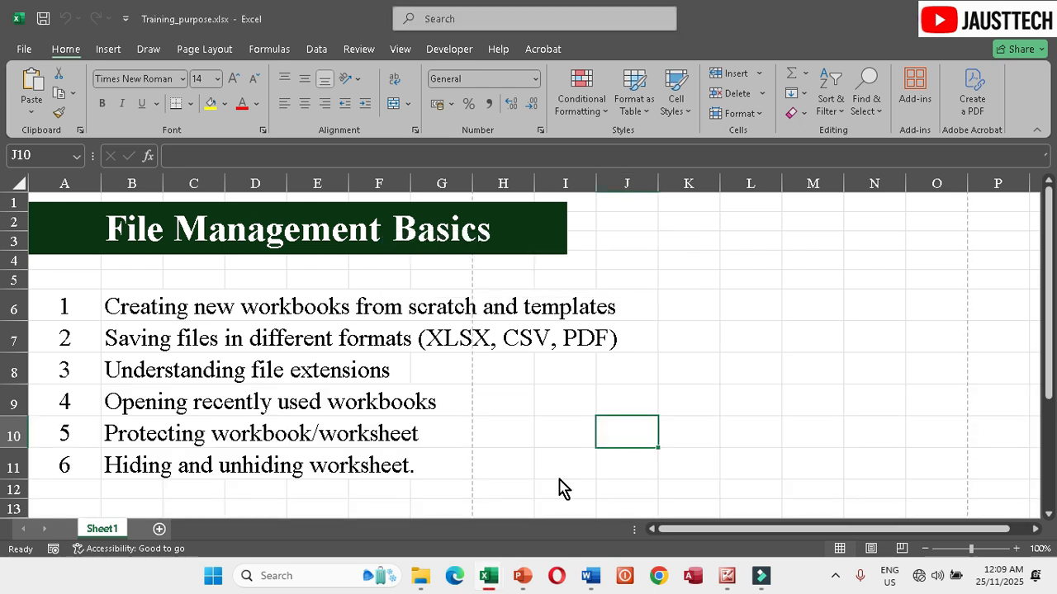
Step: Show the Windows desktop and open Training_purpose.pdf to view the exported document in Acrobat
key(super+d)
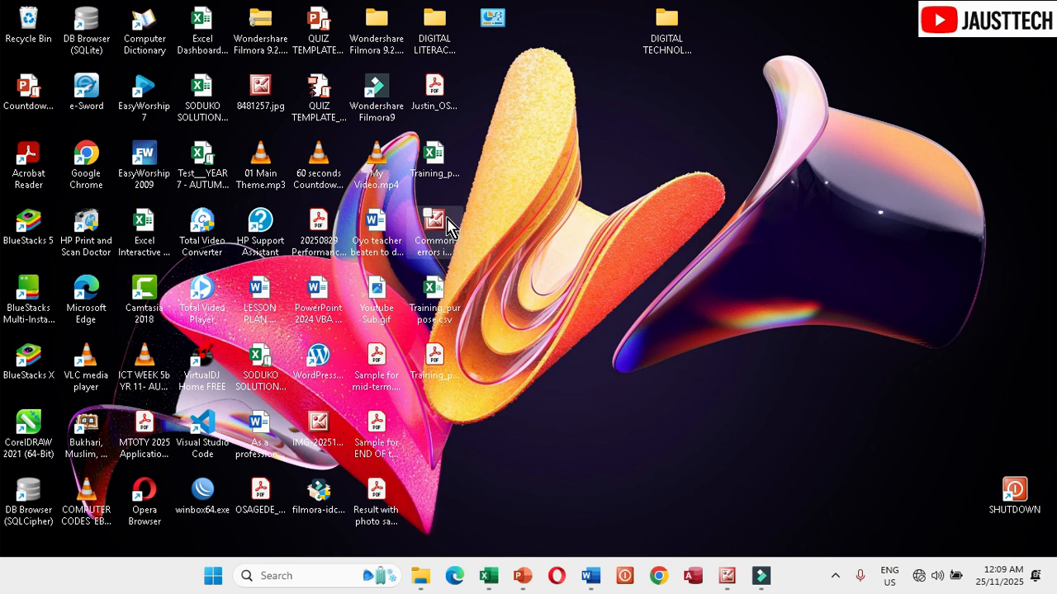
double_click(437, 367)
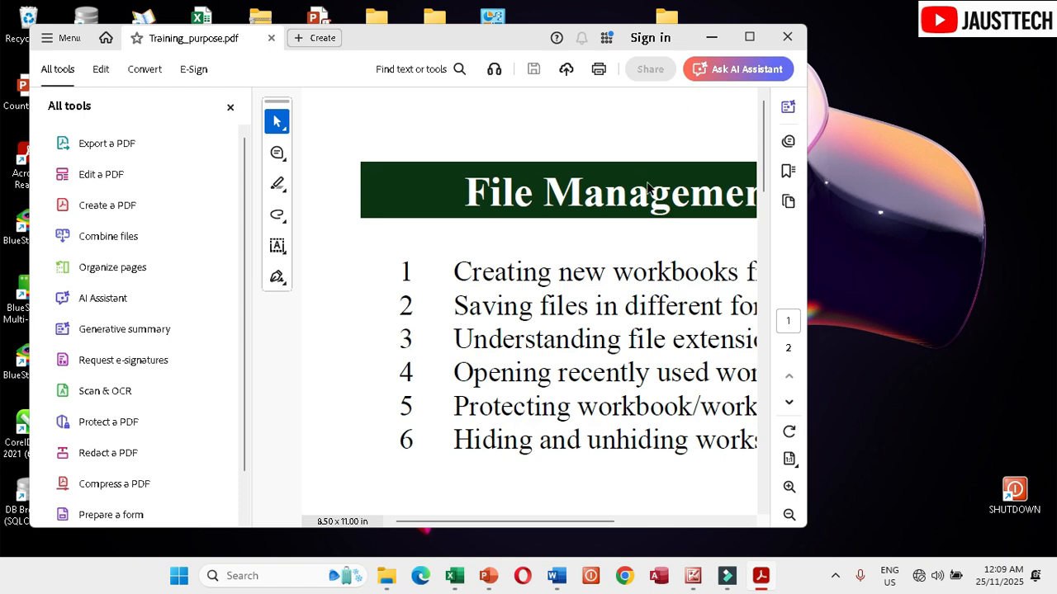
Step: Maximise the exported PDF, hide the All tools pane, look through the page and close the document
click(751, 39)
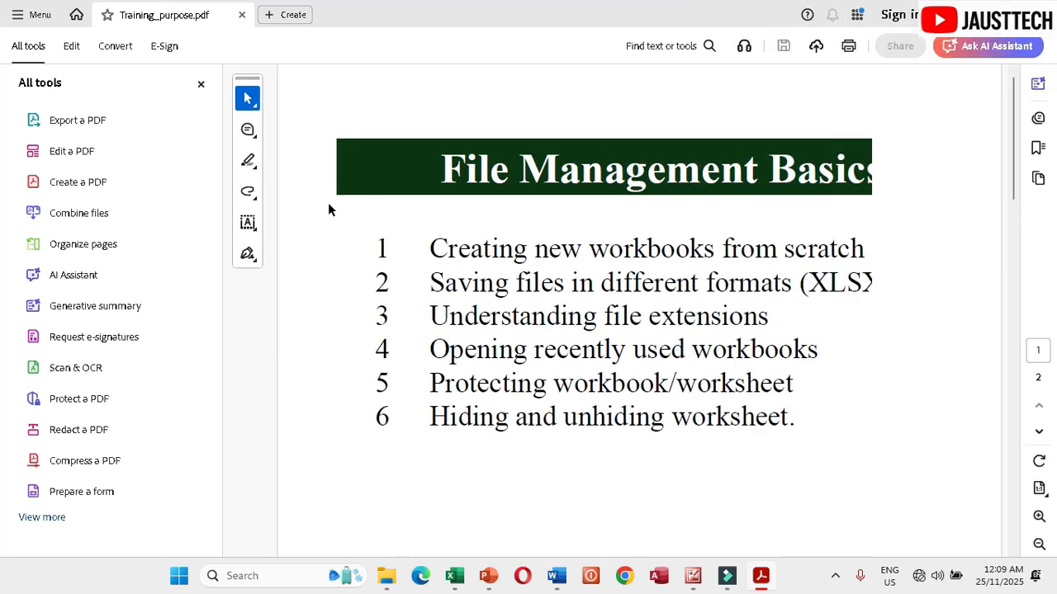
click(199, 84)
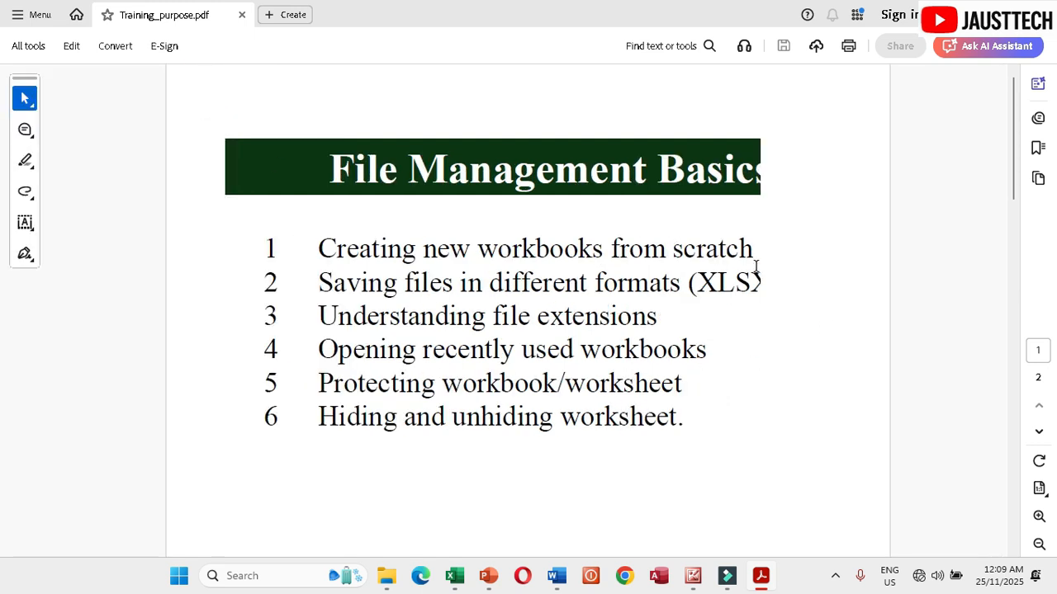
click(1013, 183)
scroll(1019, 210, down, 3)
click(1015, 184)
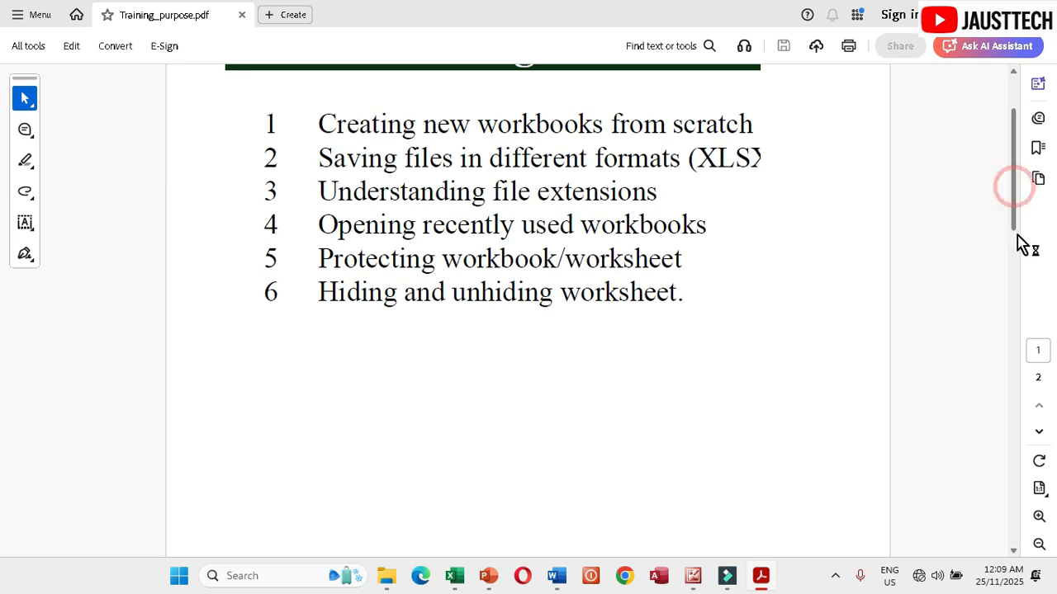
click(1015, 132)
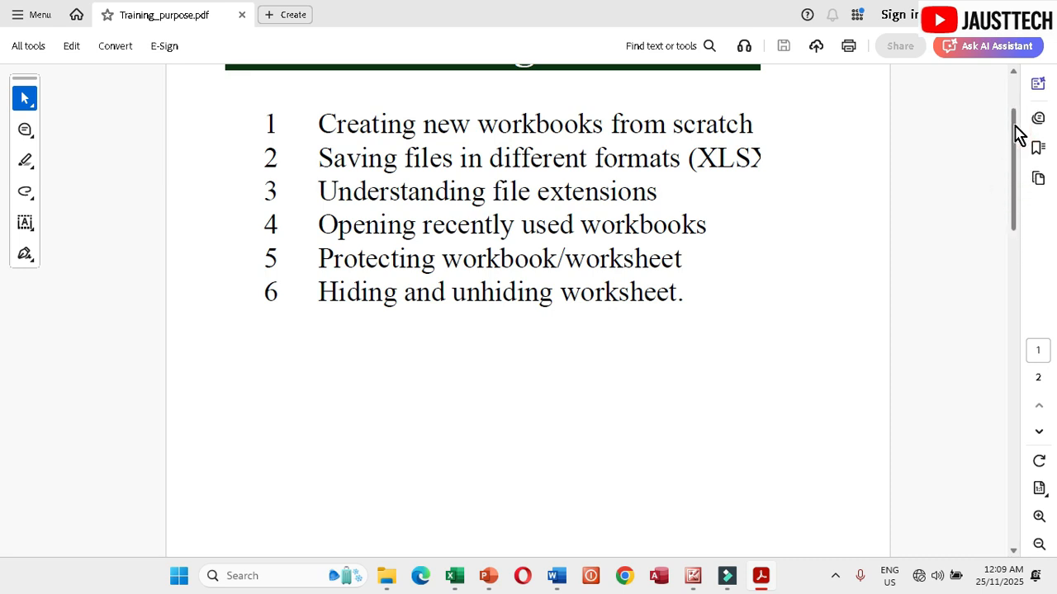
click(1017, 113)
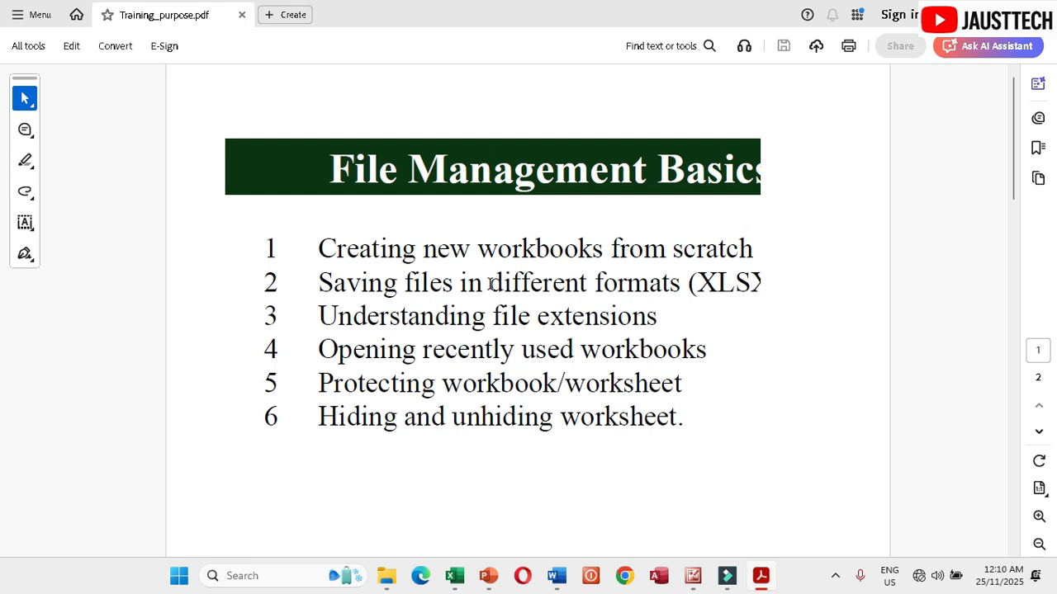
key(ctrl+1)
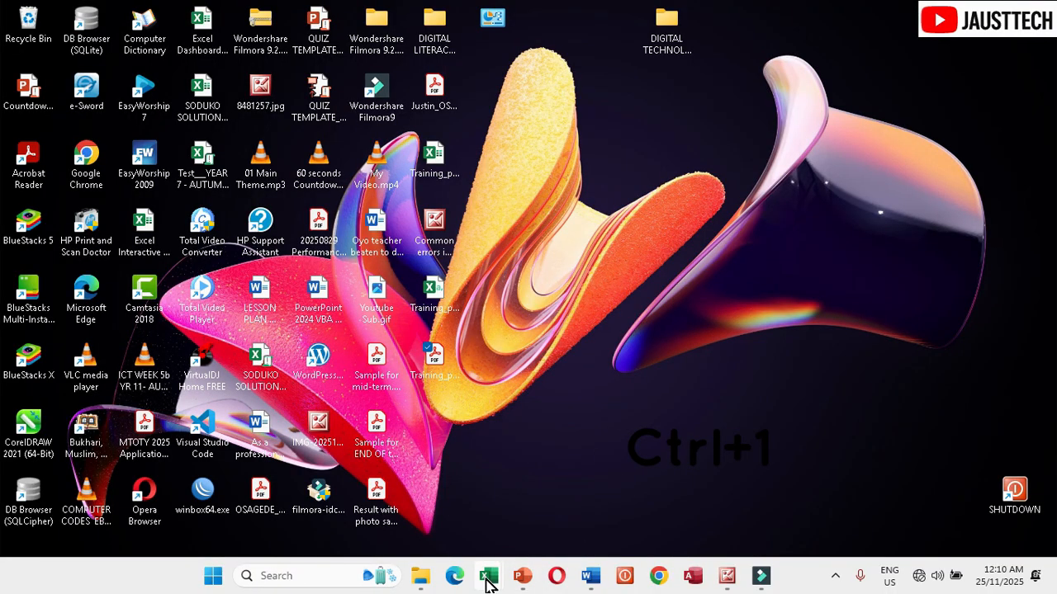
Step: Switch to Training_purpose.xlsx in Excel and open DIGITAL LITERACY TRAINING (DLT) (Responses) (1).xlsx from the recently used workbooks
mouse_move(488, 575)
click(553, 518)
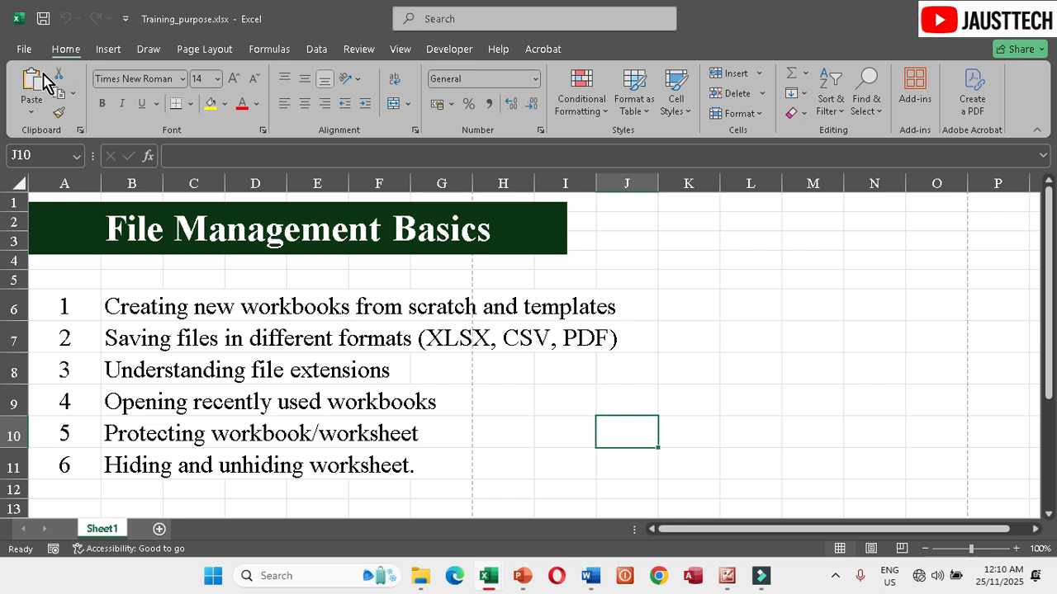
click(28, 50)
click(51, 152)
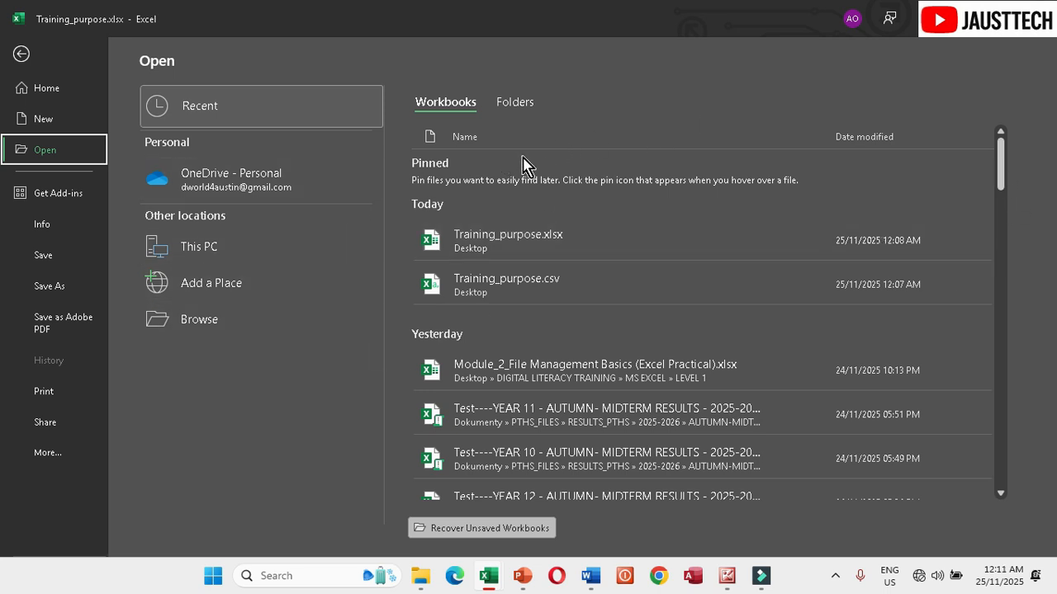
drag(1000, 184, 1011, 238)
scroll(1012, 238, down, 3)
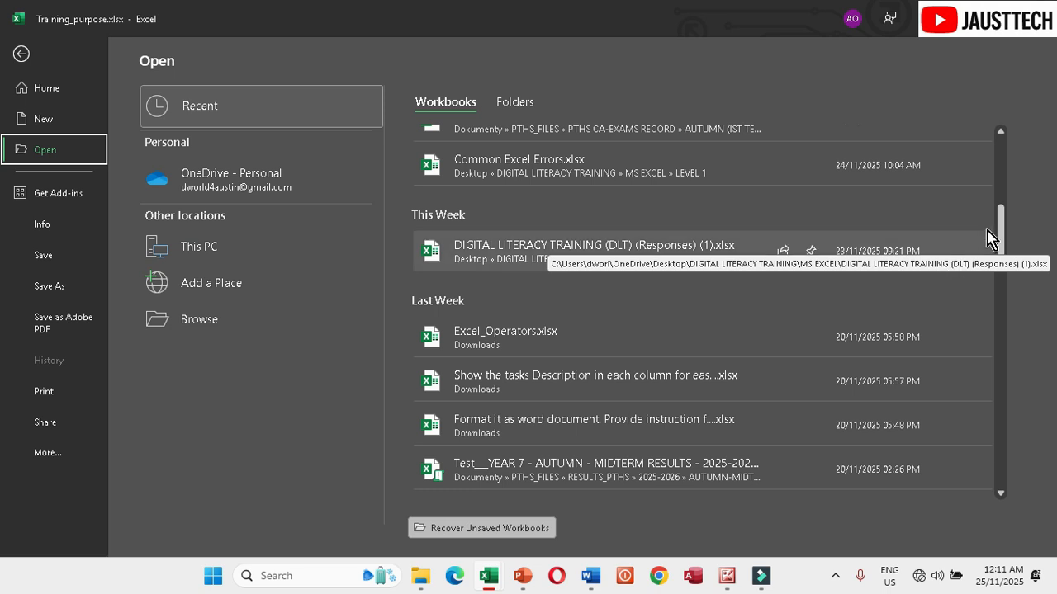
drag(1000, 242, 1007, 263)
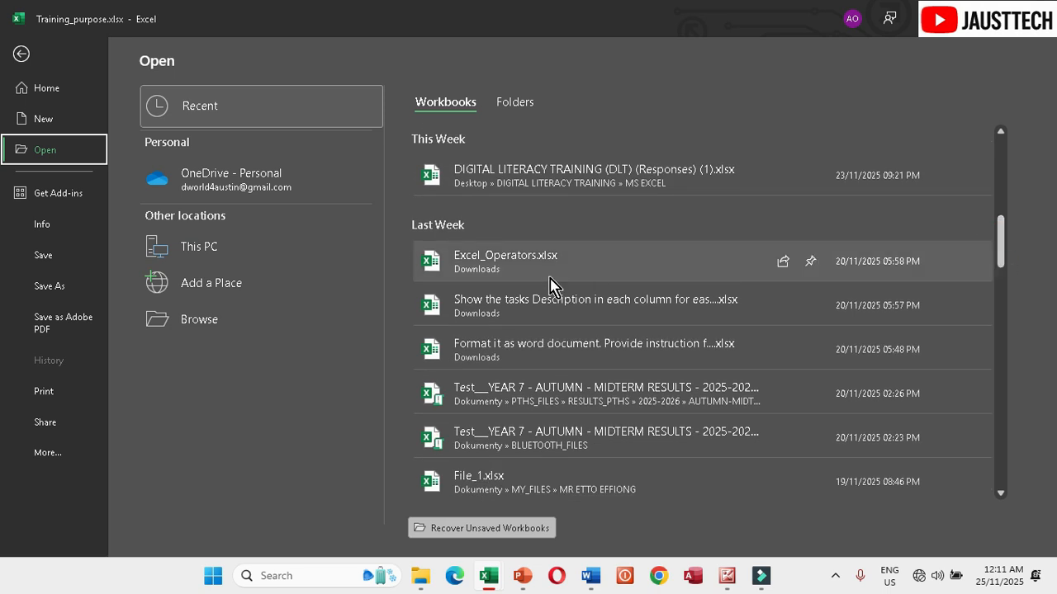
click(568, 176)
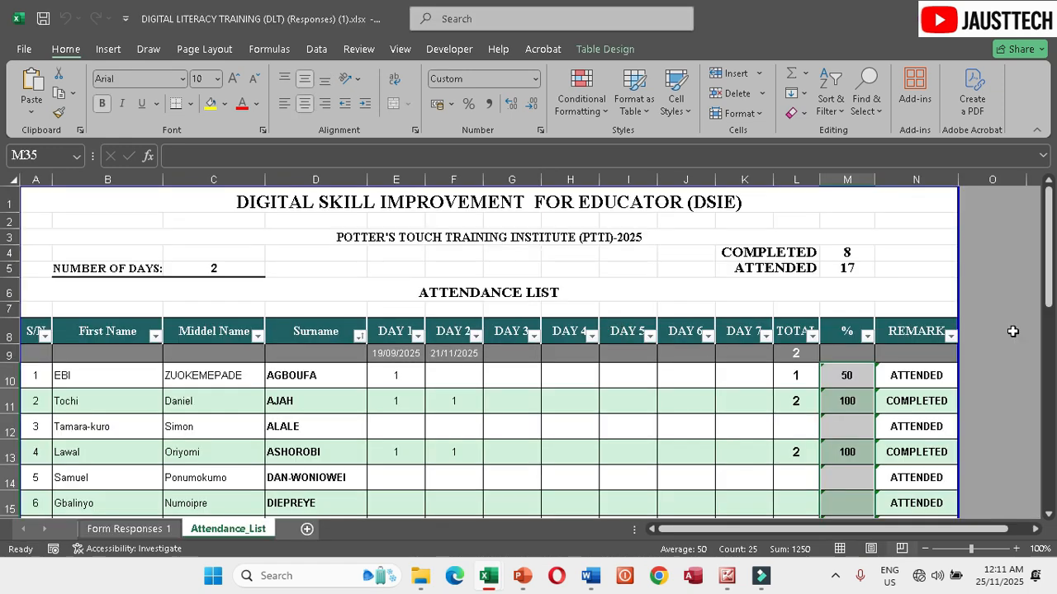
Step: Look over the Attendance_List sheet and return to the Training_purpose.xlsx workbook
mouse_move(1050, 259)
mouse_down()
mouse_move(1055, 467)
mouse_move(1050, 277)
mouse_up()
drag(763, 528, 716, 535)
key(alt+Tab)
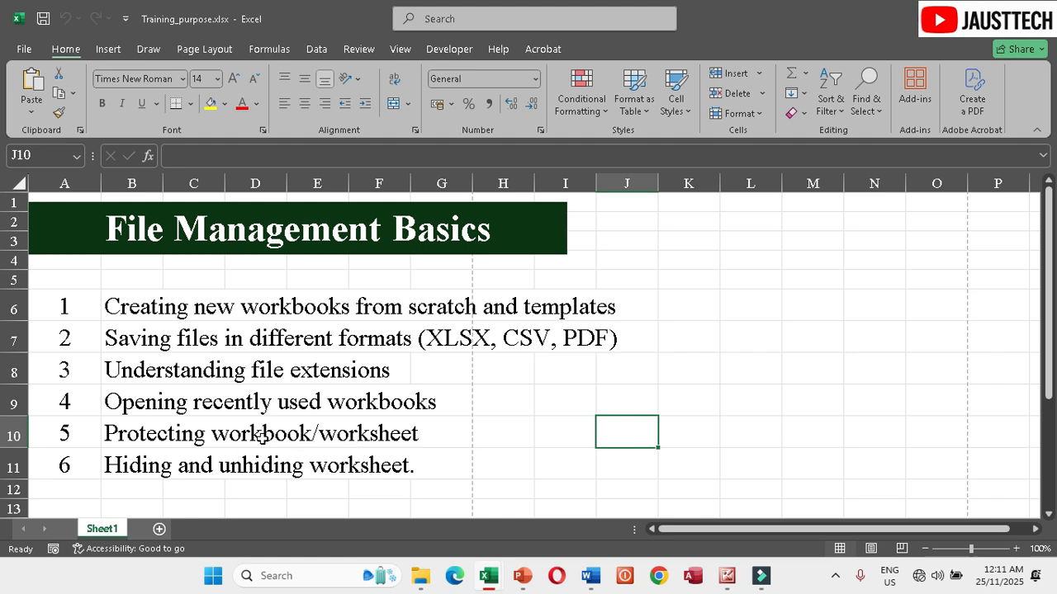
Step: Highlight the row for protecting a workbook/worksheet, followed by the row for hiding and unhiding a worksheet
click(15, 435)
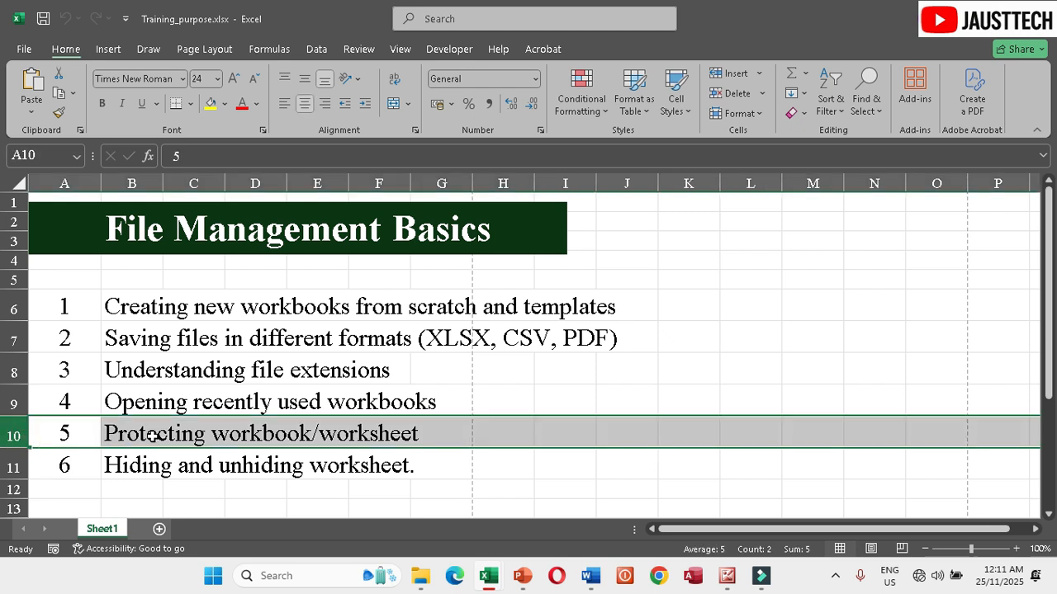
click(16, 468)
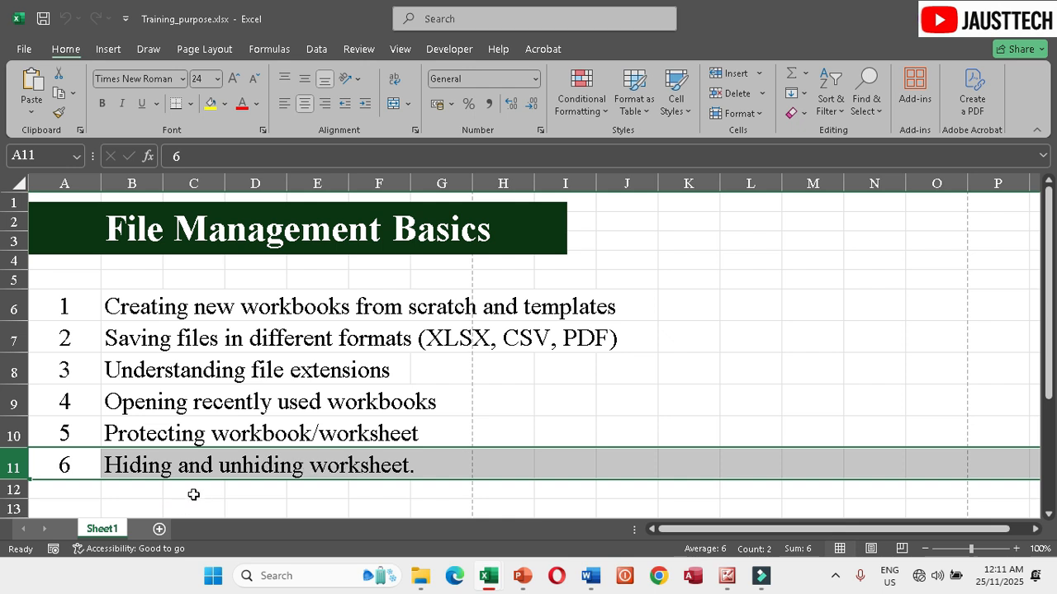
right_click(114, 537)
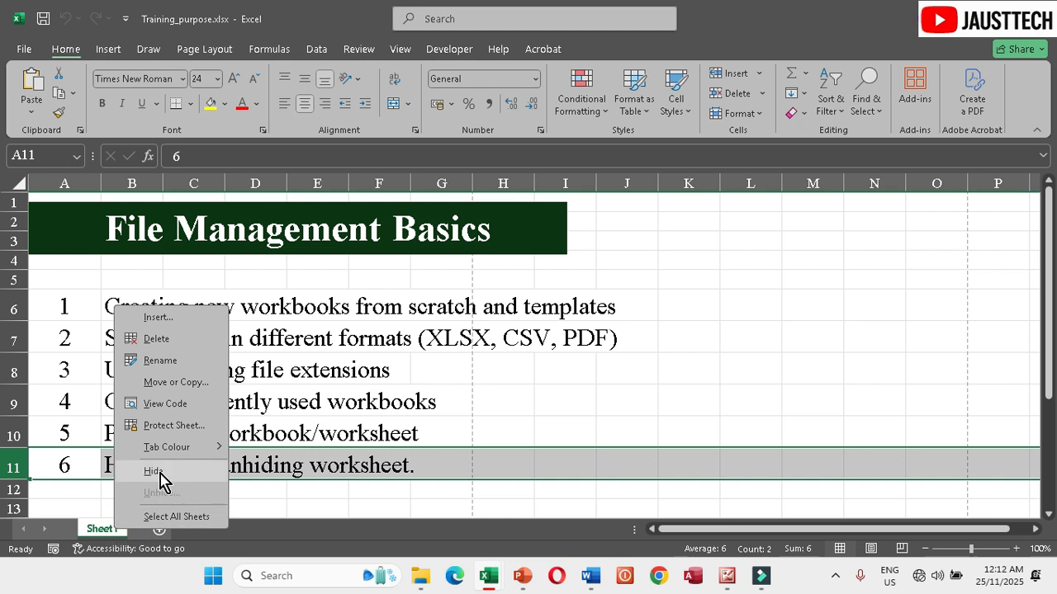
click(269, 504)
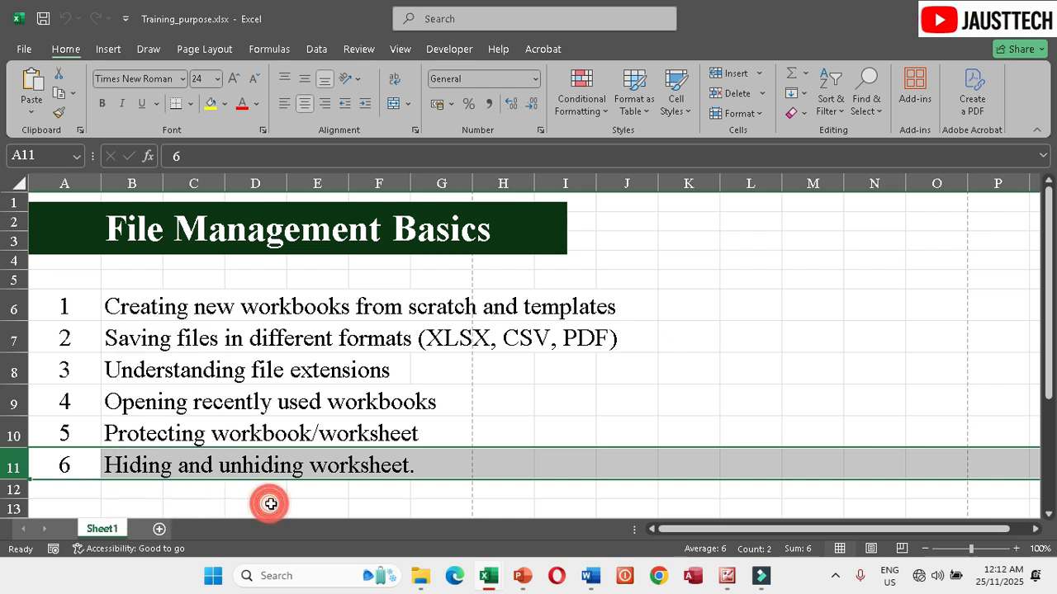
Step: Add a new worksheet after Sheet1 and enter the sample text iojsci in cell C11
click(160, 530)
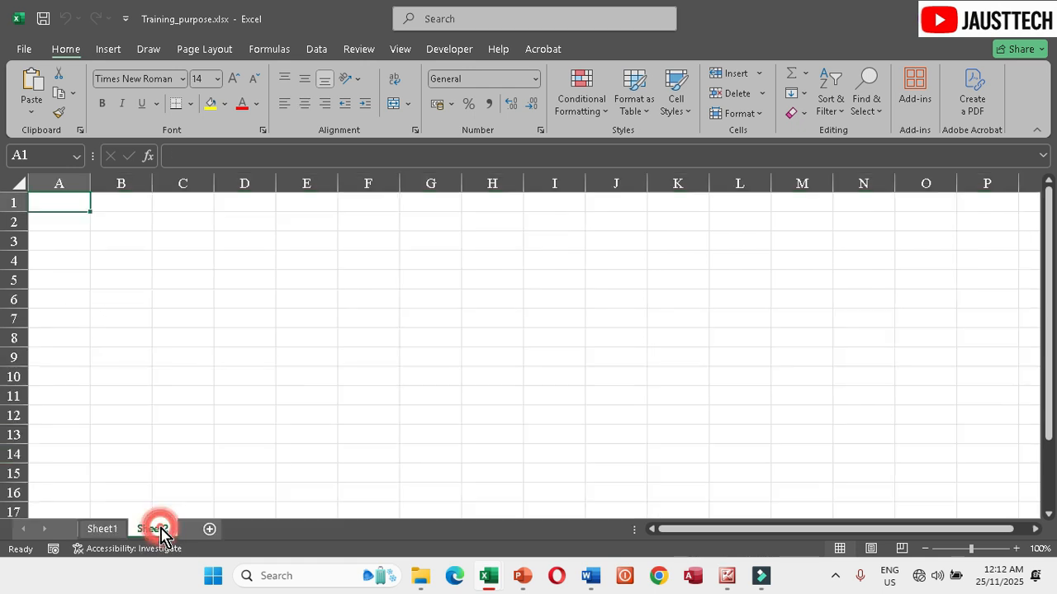
click(188, 398)
text(iojsci)
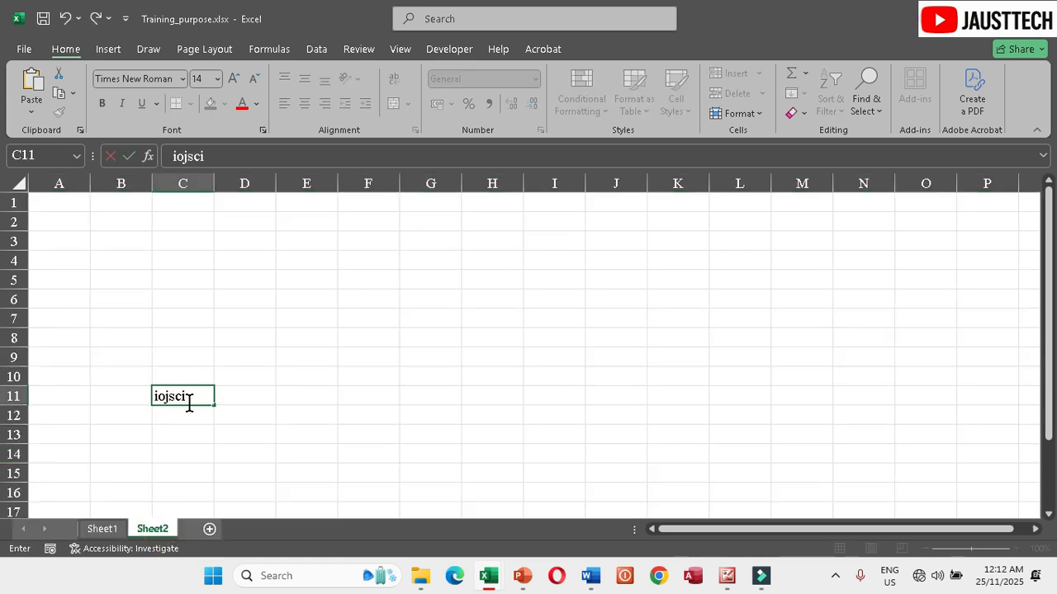
click(228, 443)
Step: Hide the Sheet1 worksheet that contains the File Management Basics list
click(114, 532)
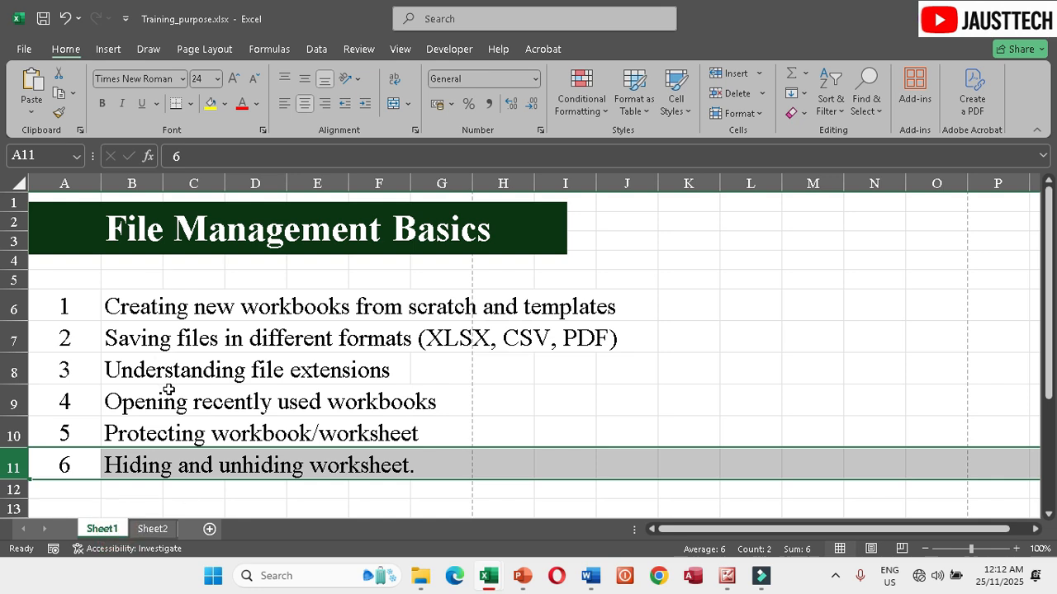
right_click(114, 532)
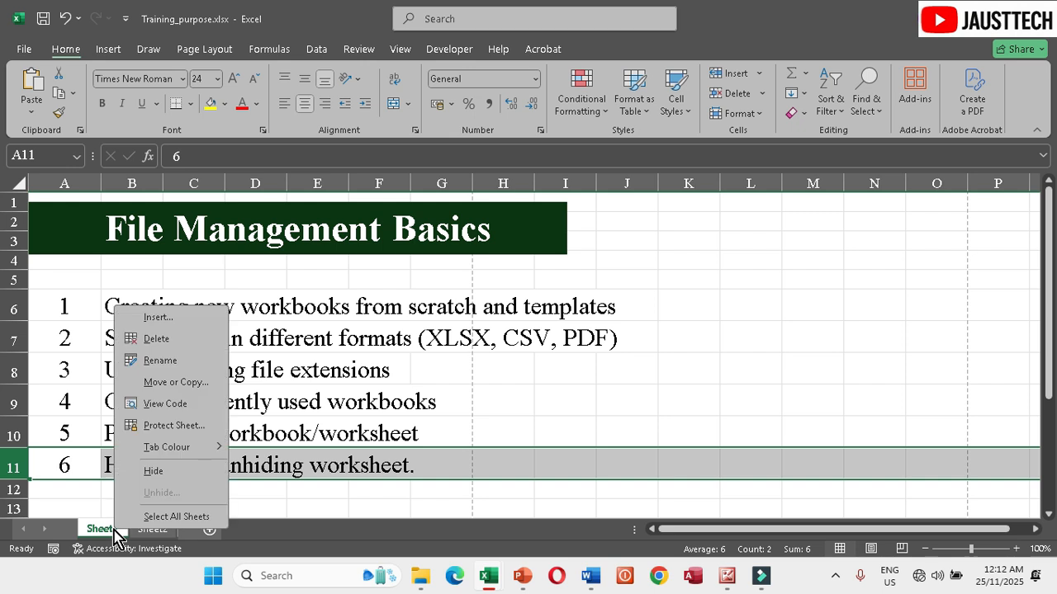
click(159, 468)
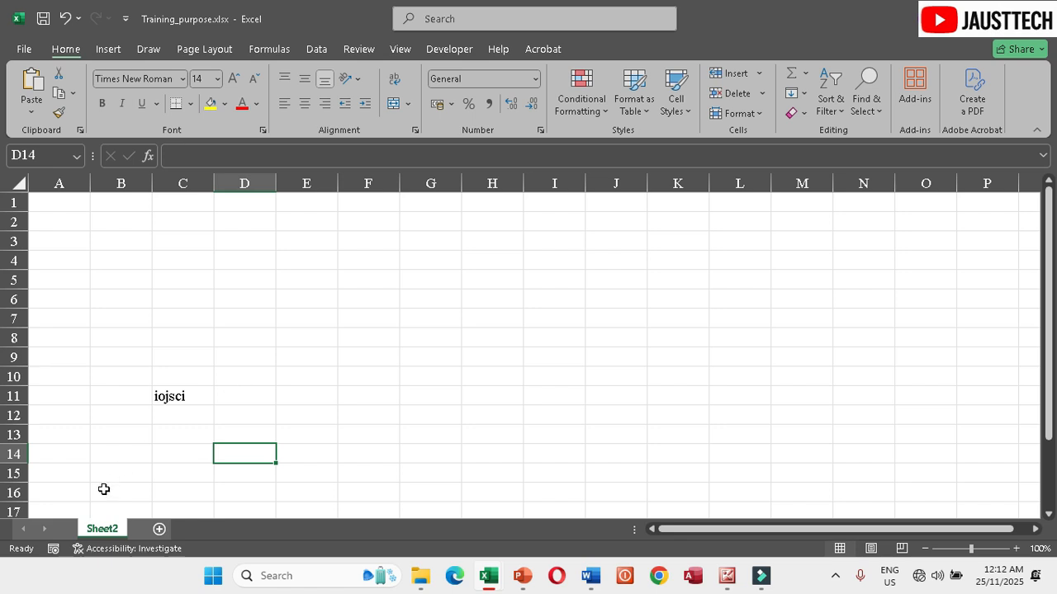
Step: Unhide Sheet1 and switch between Sheet2 and Sheet1 to check both worksheets, finishing on Sheet1
right_click(100, 533)
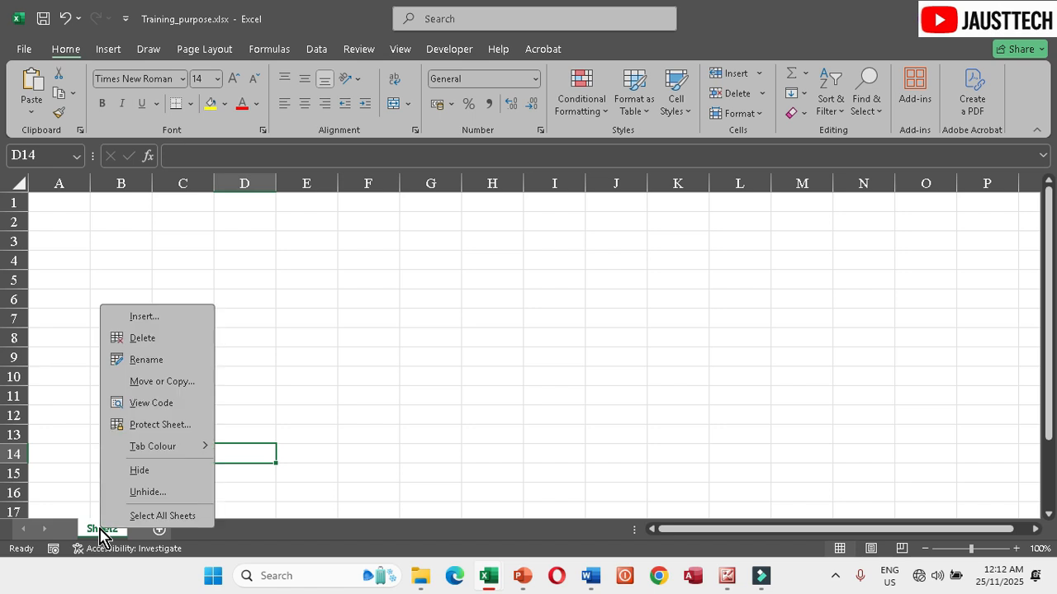
click(165, 494)
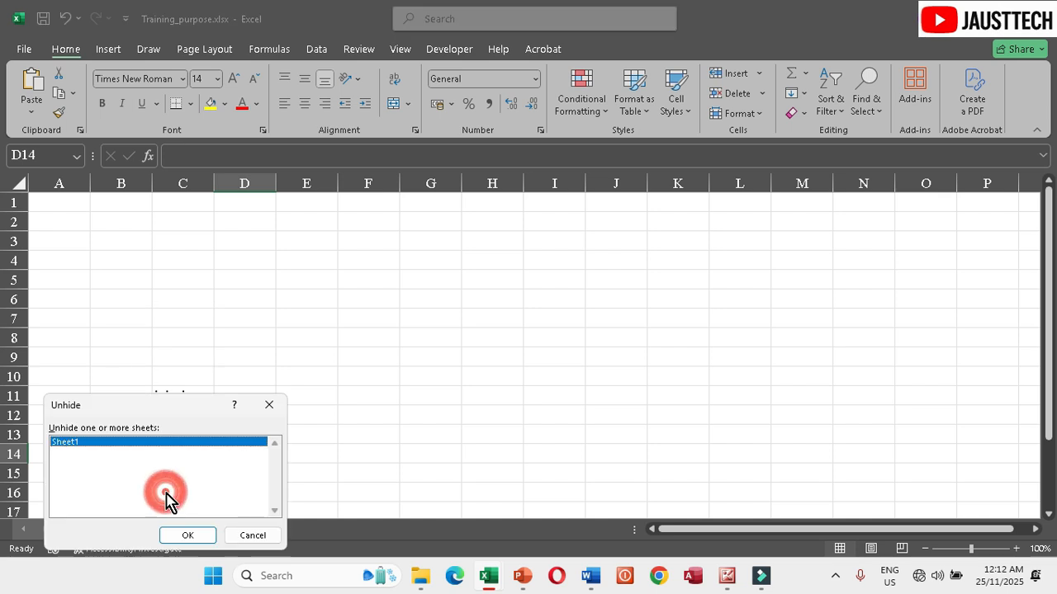
click(71, 462)
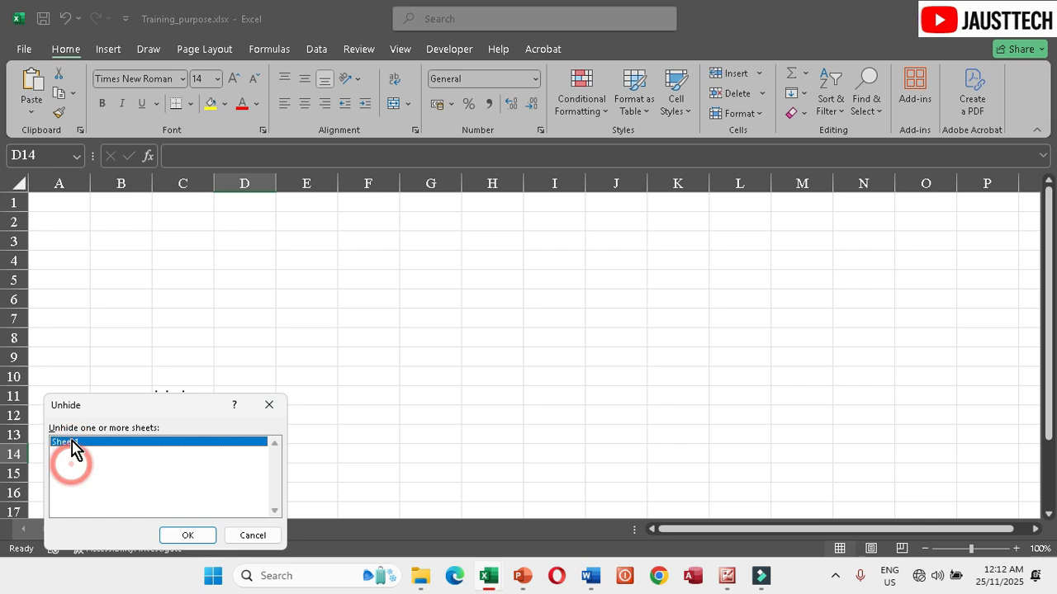
click(184, 536)
click(157, 529)
click(101, 530)
click(157, 531)
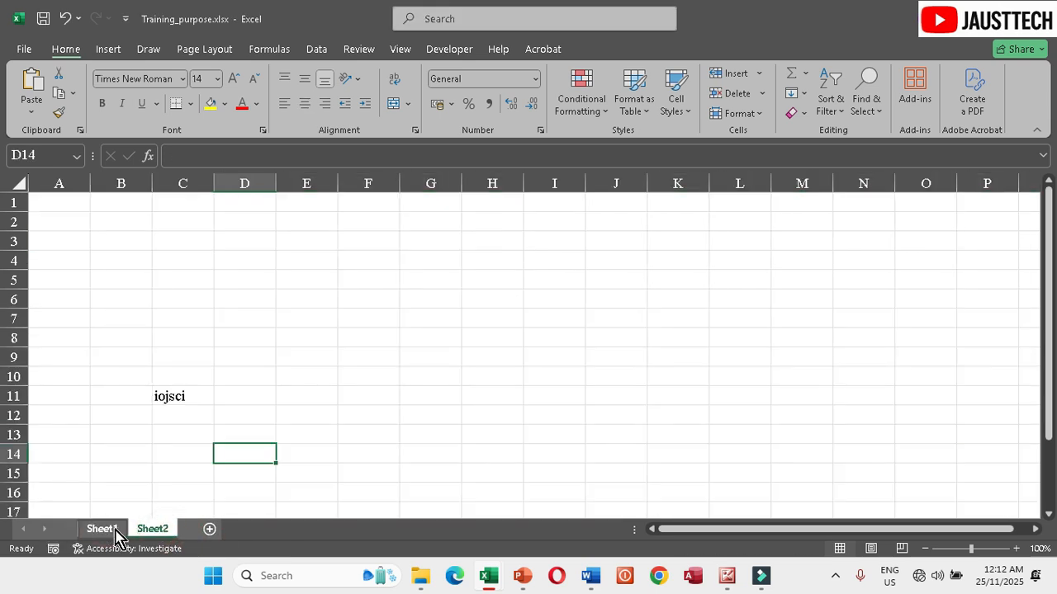
click(101, 529)
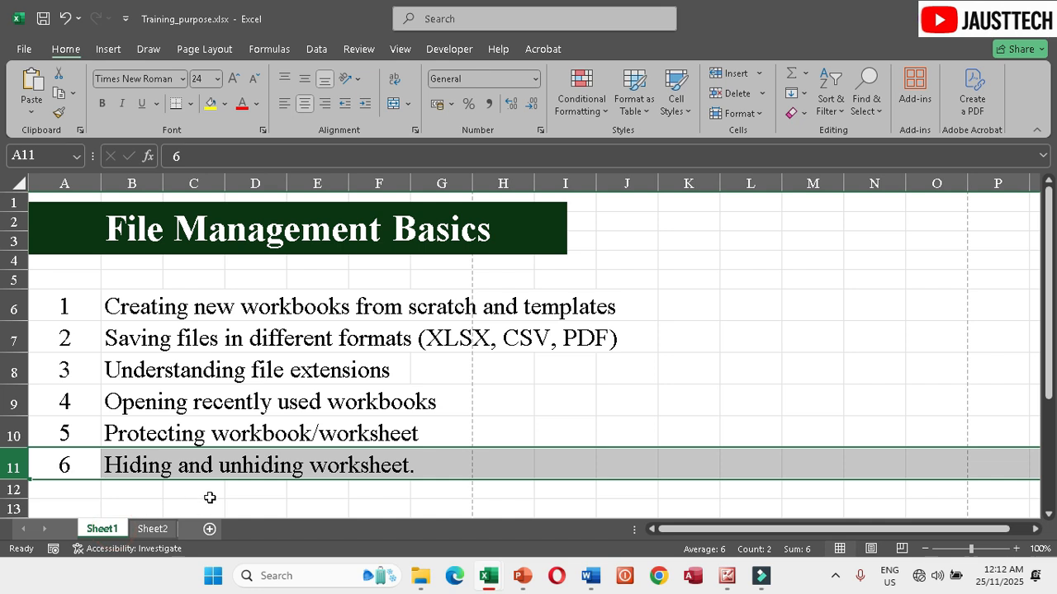